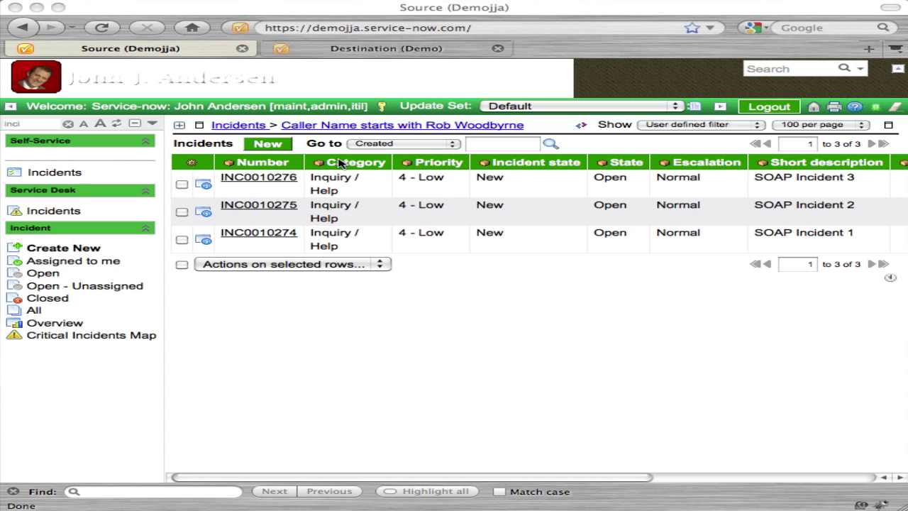
Switch to the Destination (Demo) instance and filter the navigator by 'web' to show Web Services modules
click(395, 56)
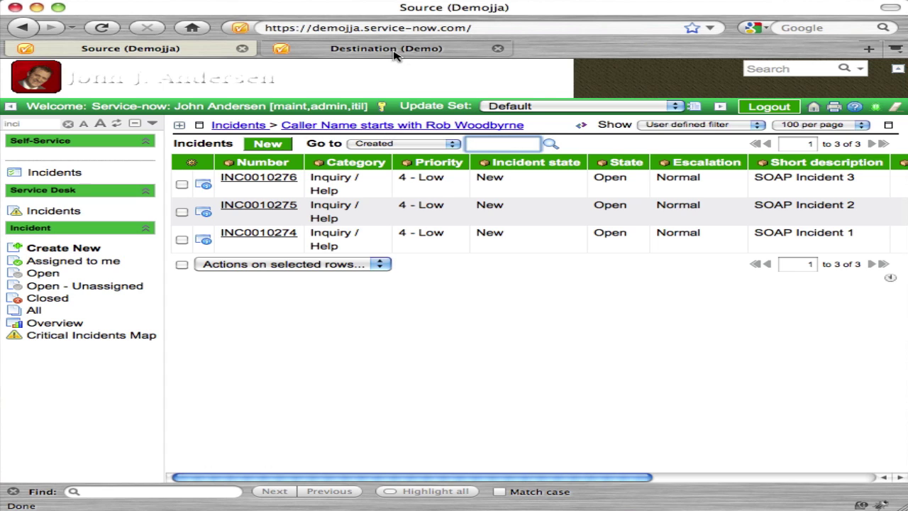
click(395, 50)
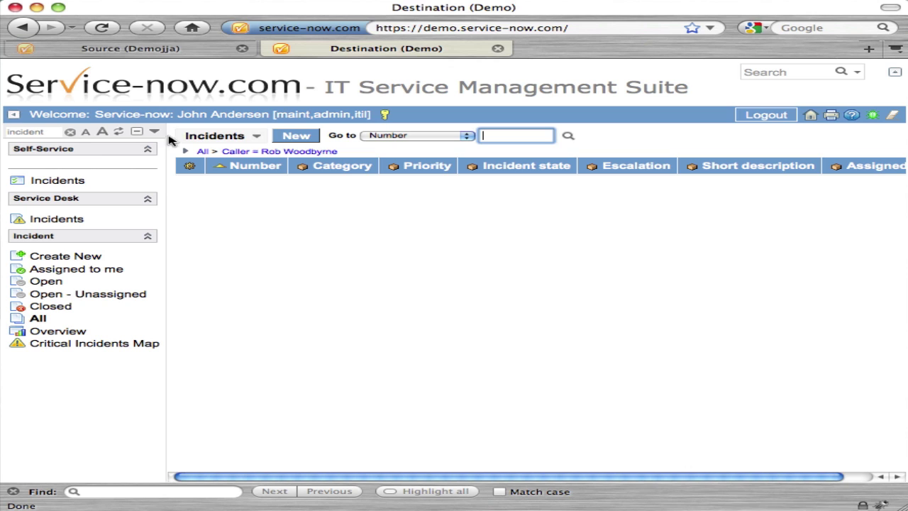
double_click(54, 134)
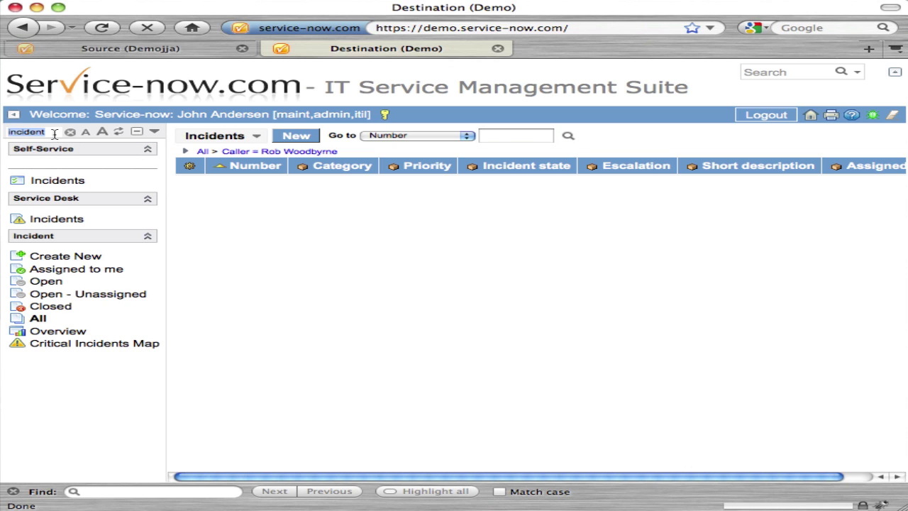
text(web)
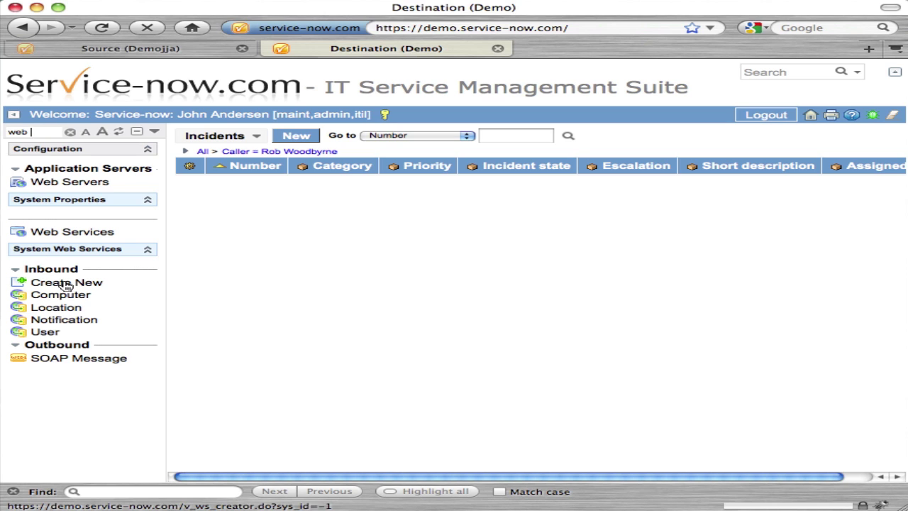
click(37, 184)
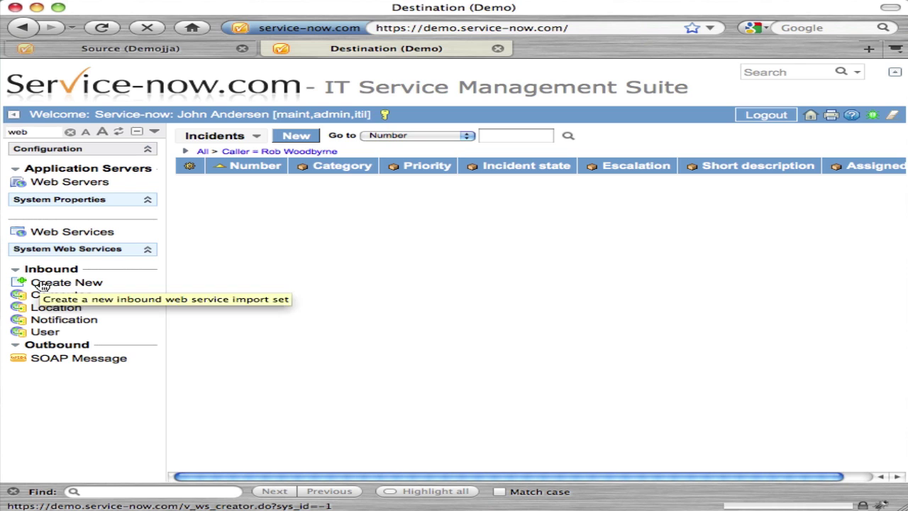
Start a new inbound web service labelled 'Incident' that copies fields from target table Incident [incident]
click(42, 284)
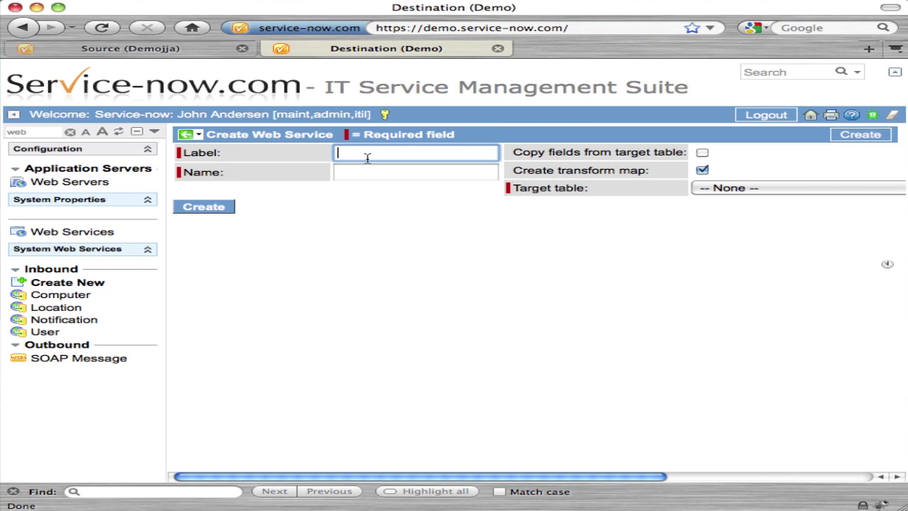
text(Incident)
click(702, 153)
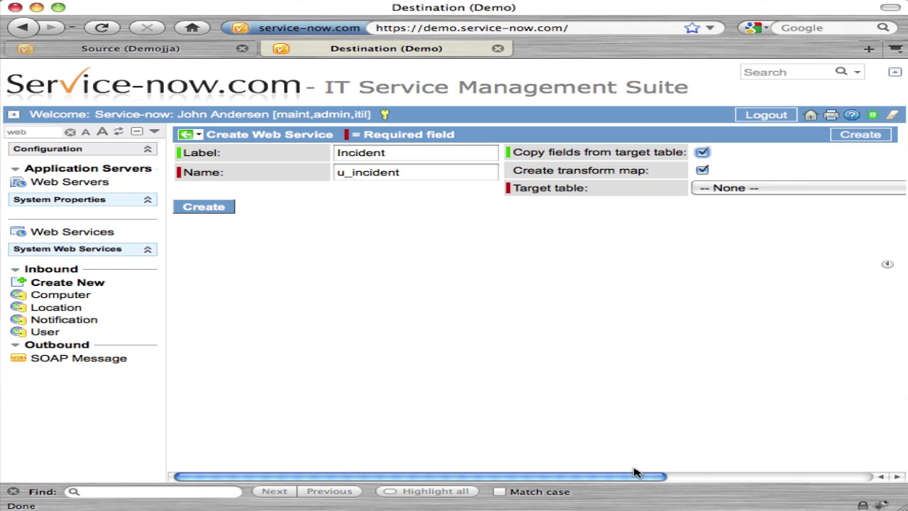
drag(637, 477, 777, 481)
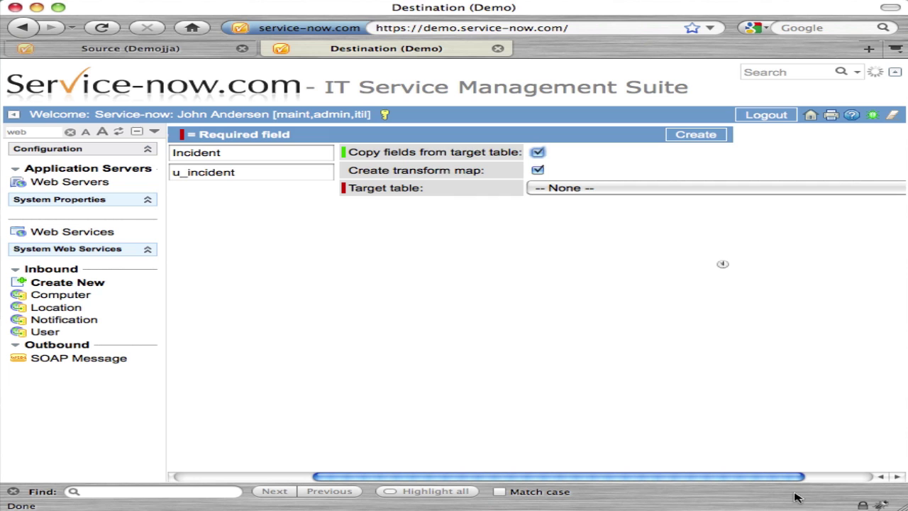
click(623, 192)
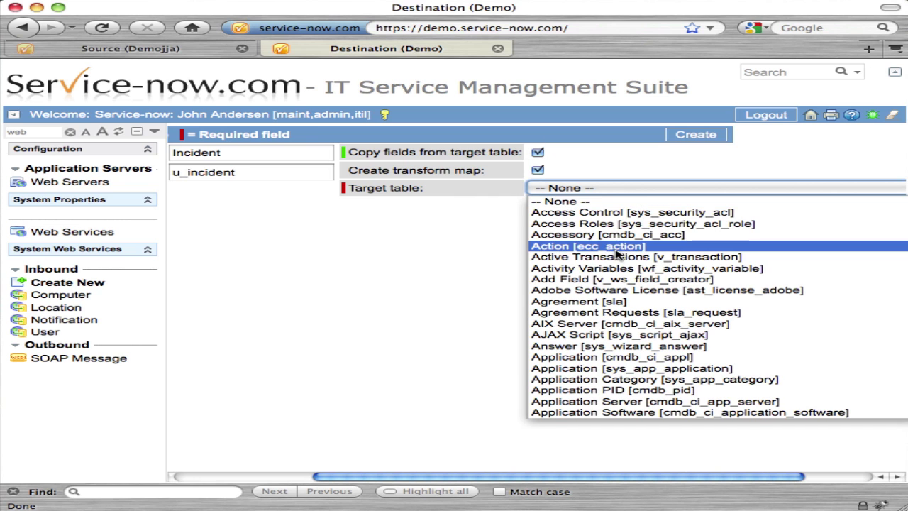
text(incident])
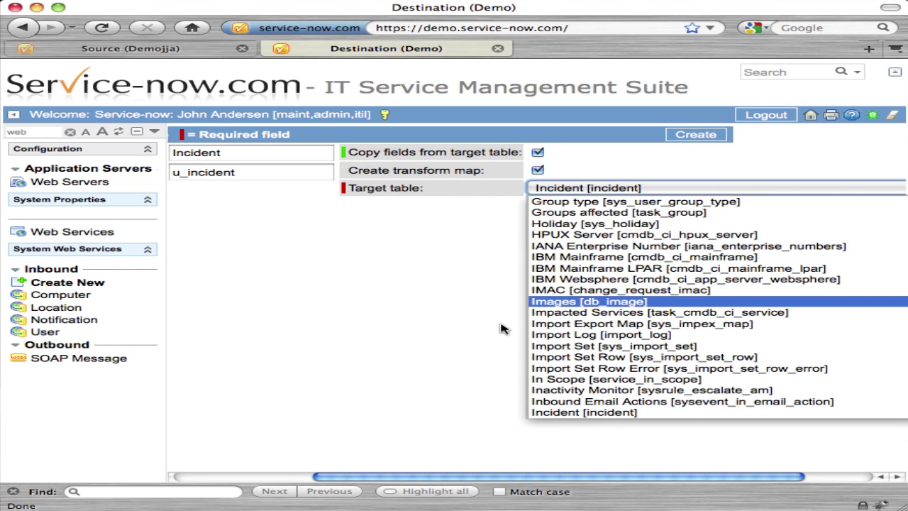
click(576, 418)
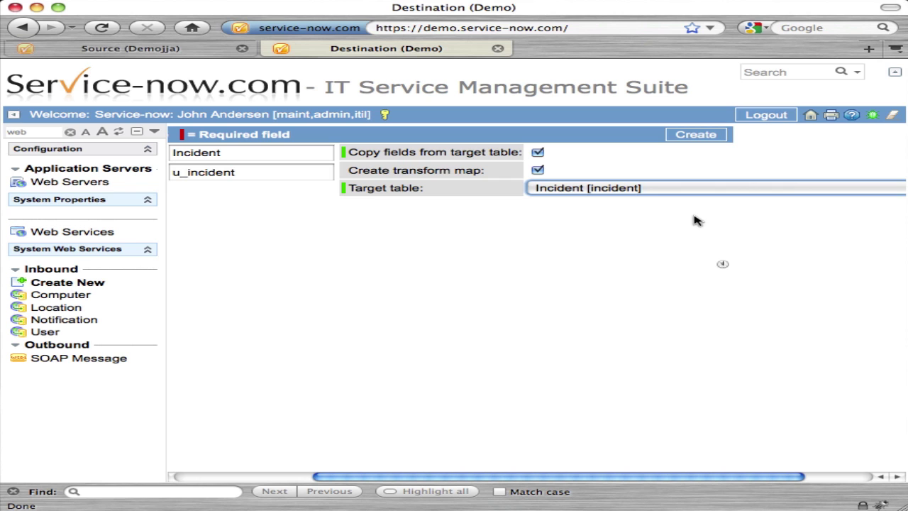
scroll(706, 488, right, 3)
scroll(705, 488, left, 8)
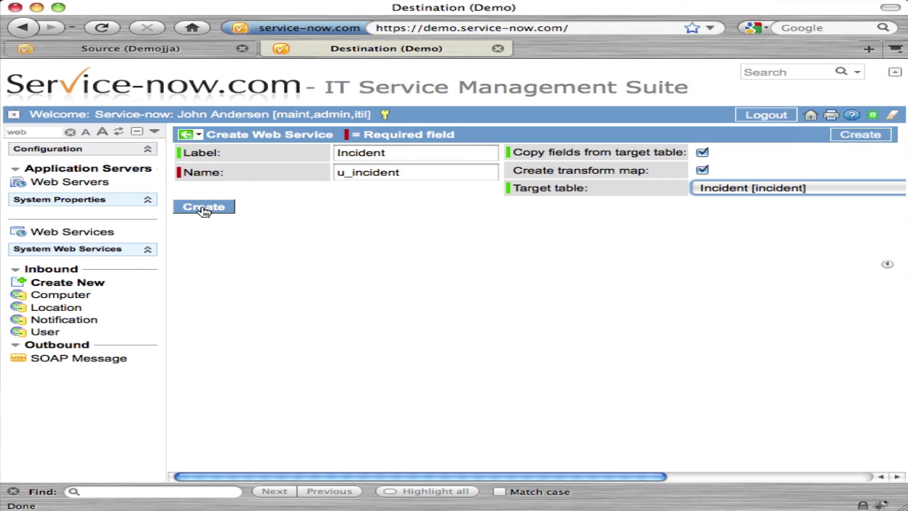
Create the Incident web service and auto-map its matching fields into 64 field maps
click(204, 207)
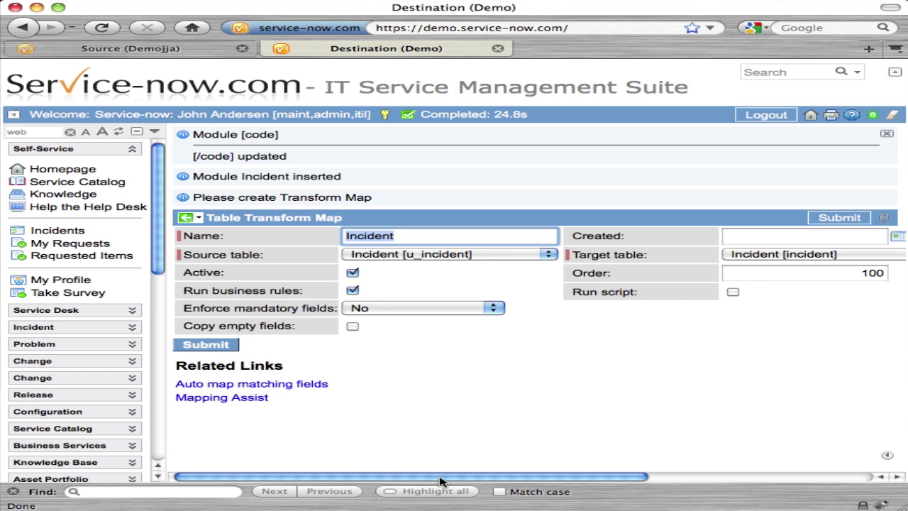
scroll(440, 476, right, 5)
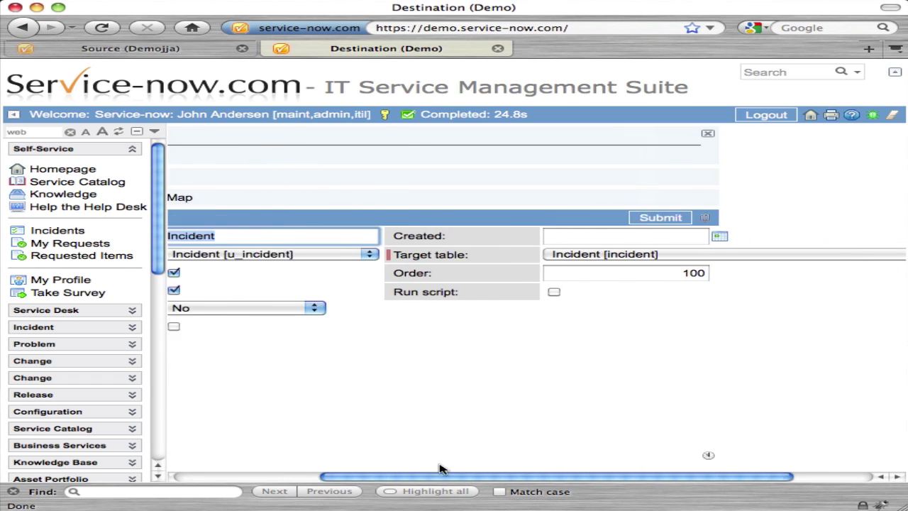
scroll(429, 383, left, 5)
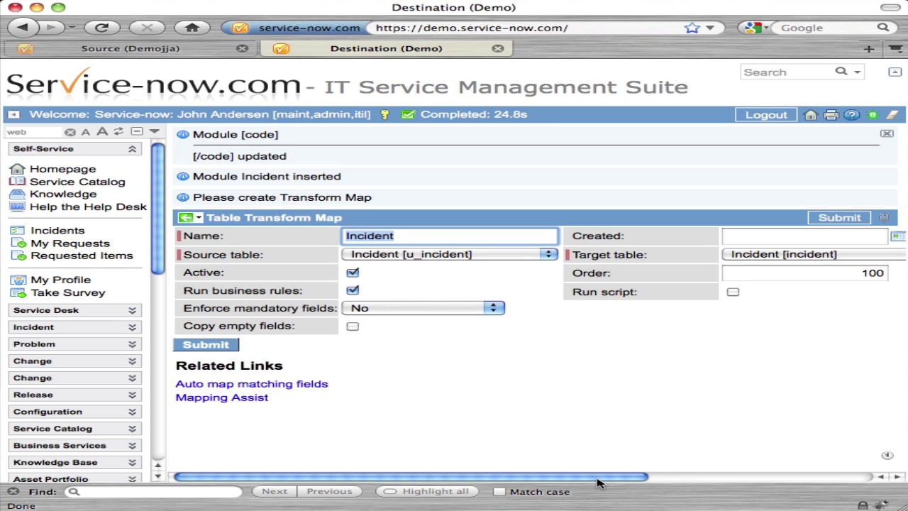
scroll(610, 482, right, 2)
scroll(490, 477, left, 2)
click(300, 385)
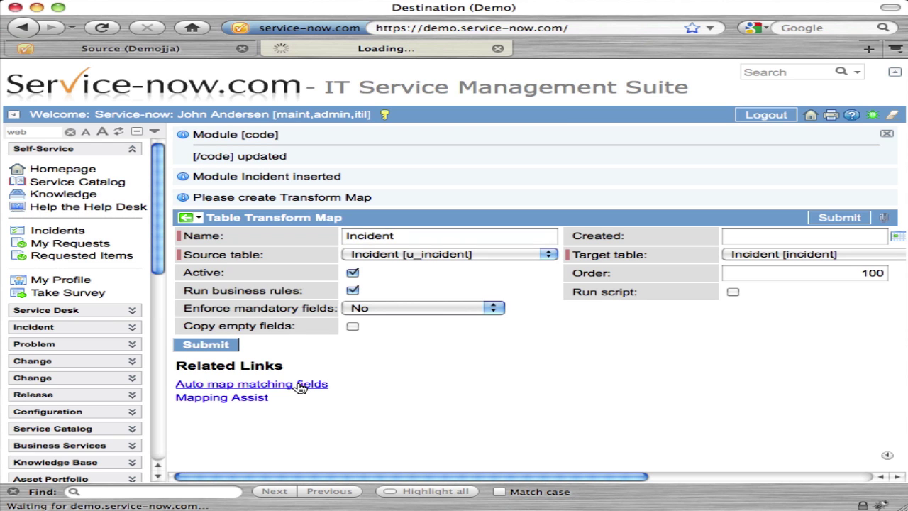
scroll(460, 322, down, 2)
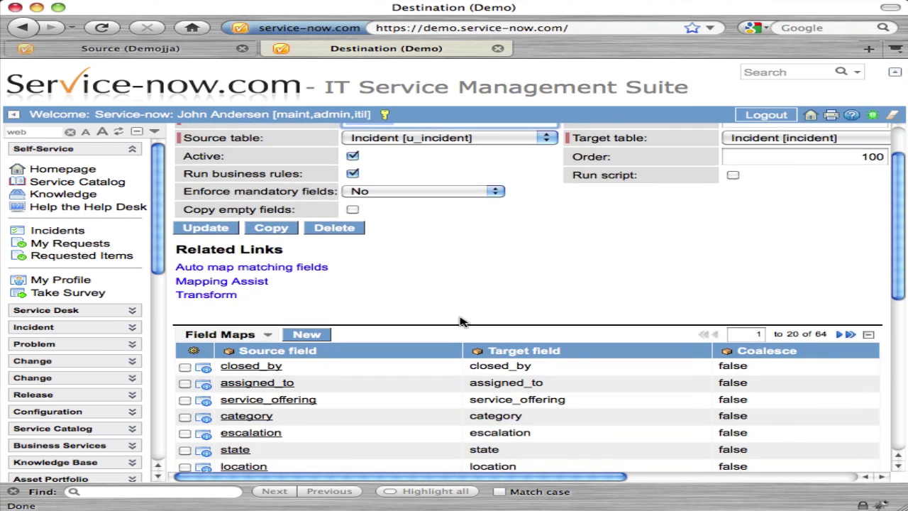
scroll(460, 321, down, 8)
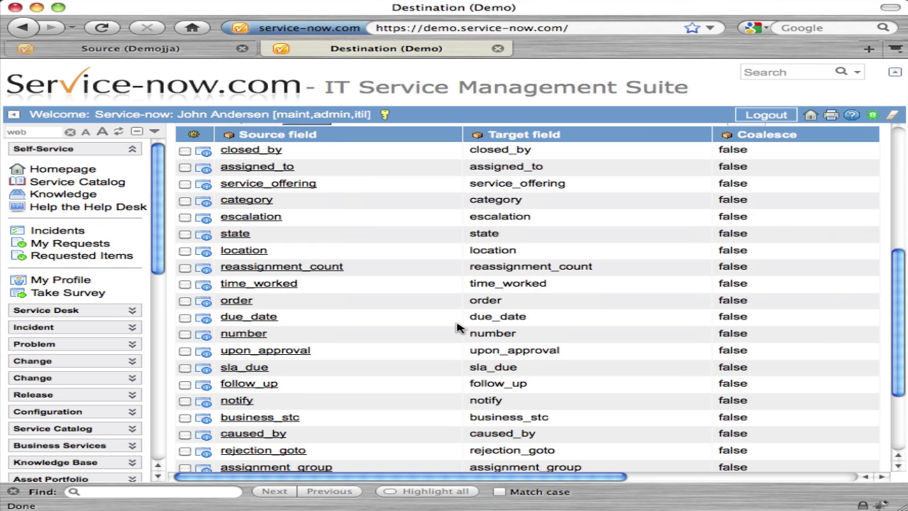
scroll(457, 325, down, 2)
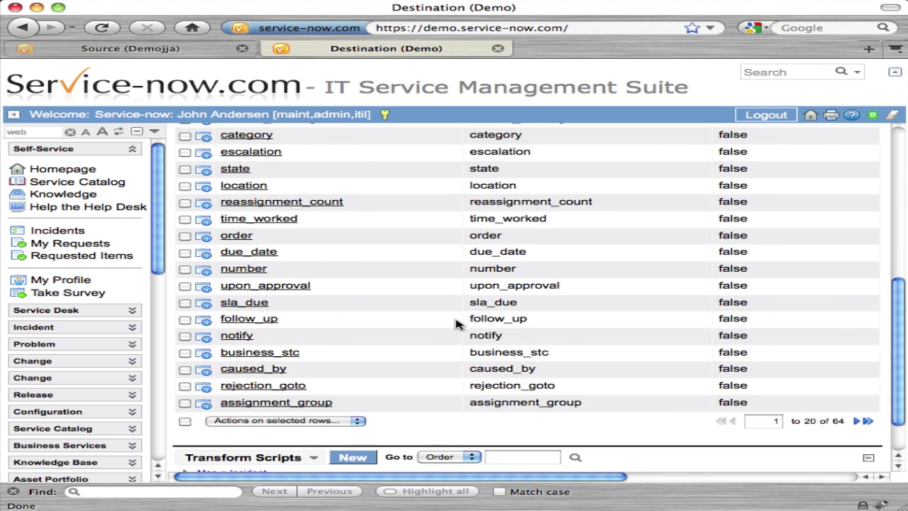
scroll(410, 338, up, 8)
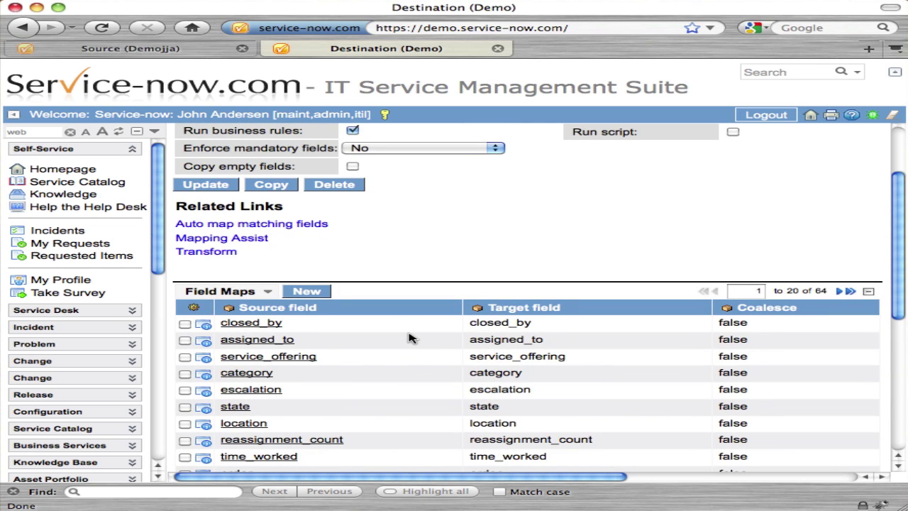
scroll(578, 351, down, 8)
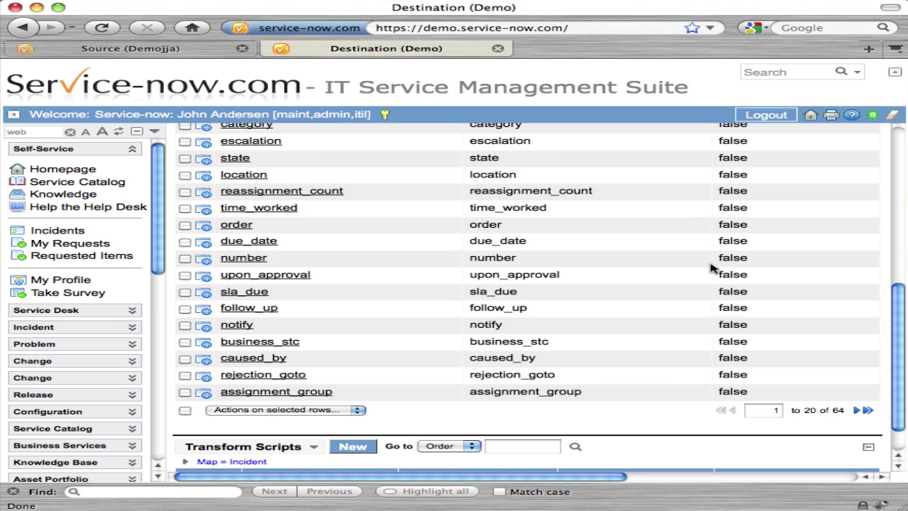
Set Coalesce to true on the number field map
double_click(778, 264)
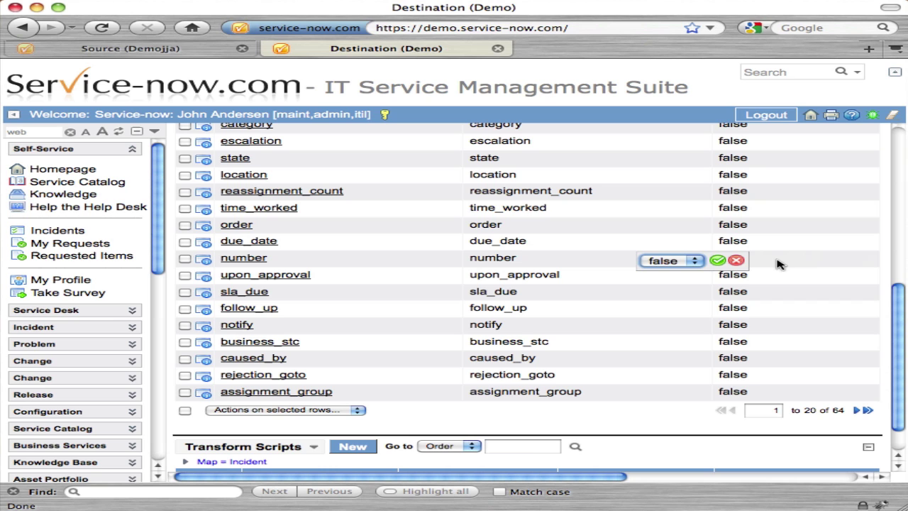
key(t)
key(Return)
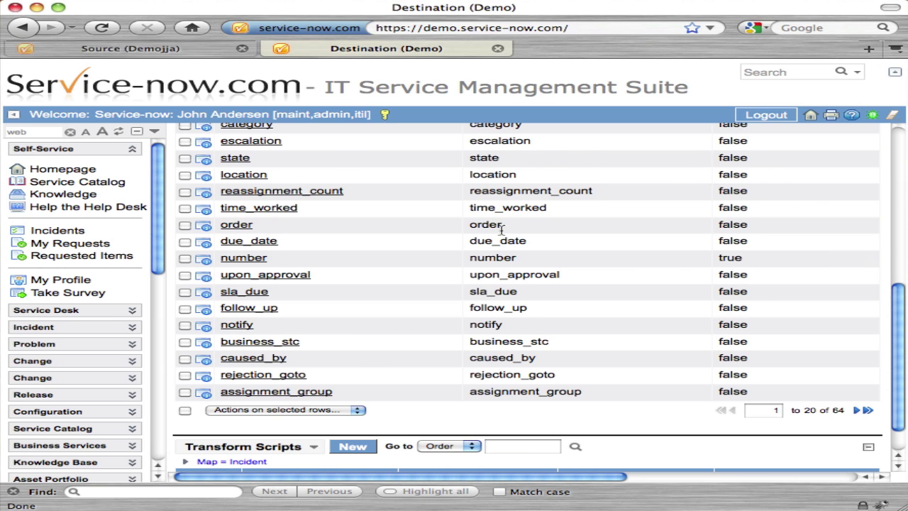
scroll(501, 229, down, 1)
scroll(501, 241, up, 8)
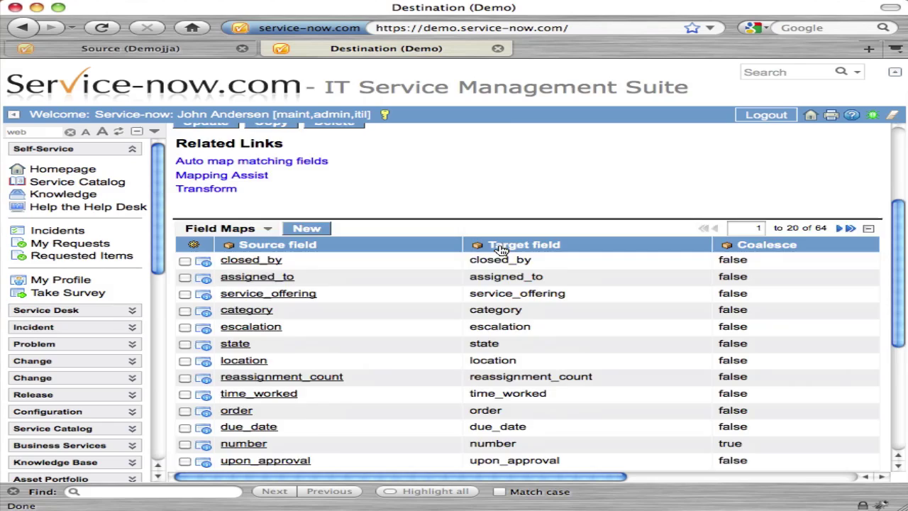
scroll(337, 265, up, 2)
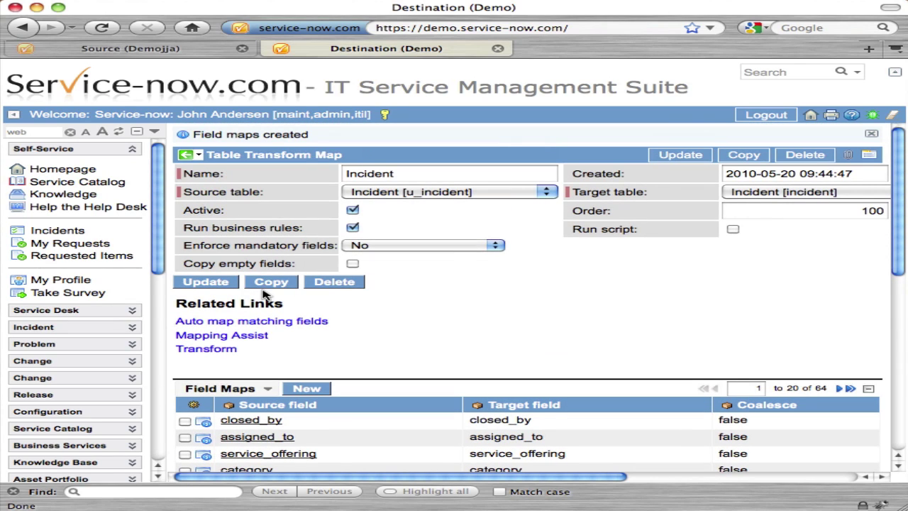
Save the transform map and reopen the Incident inbound web service through the 'web' navigator filter
click(209, 283)
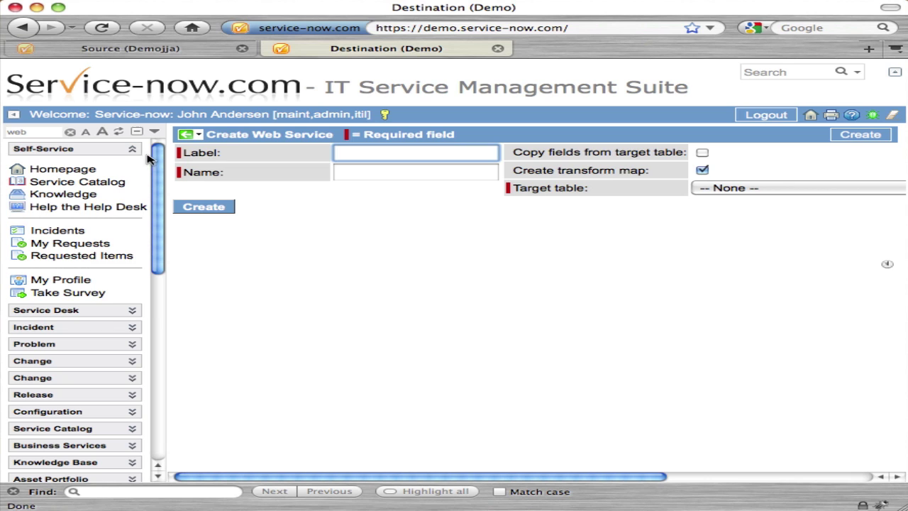
double_click(49, 132)
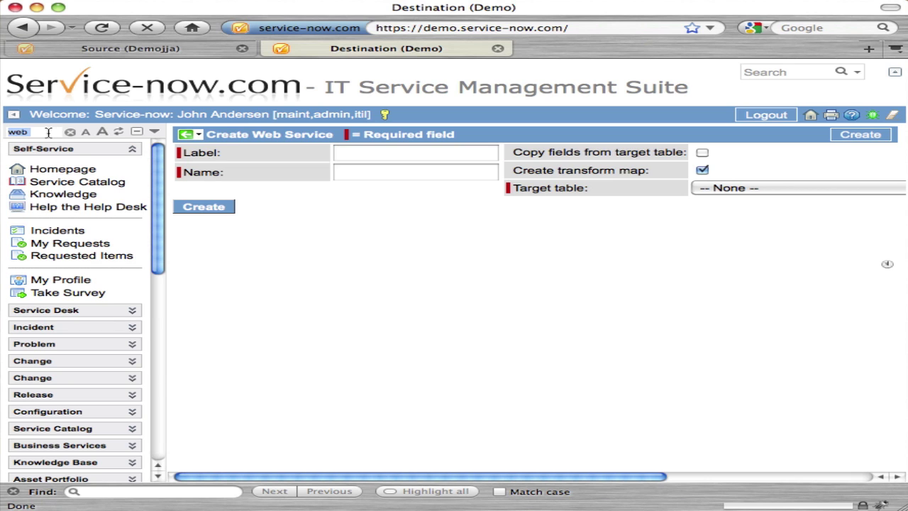
text(web)
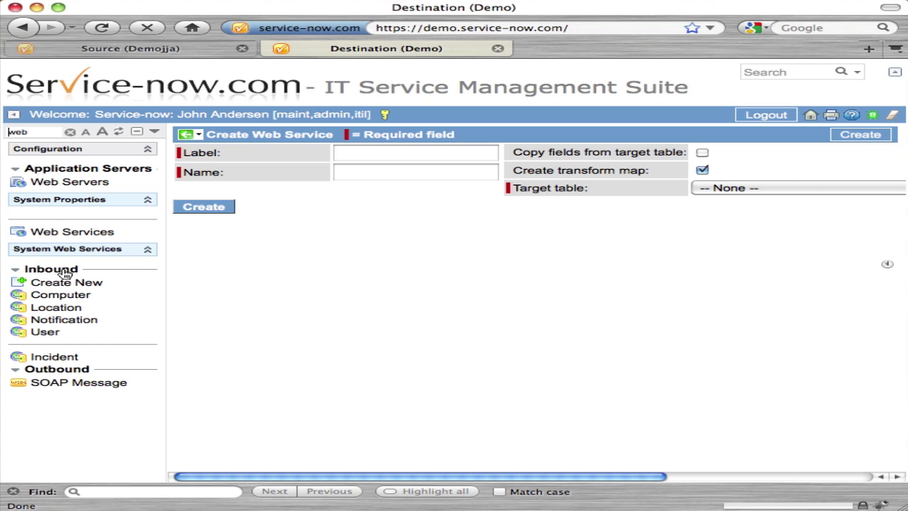
click(119, 133)
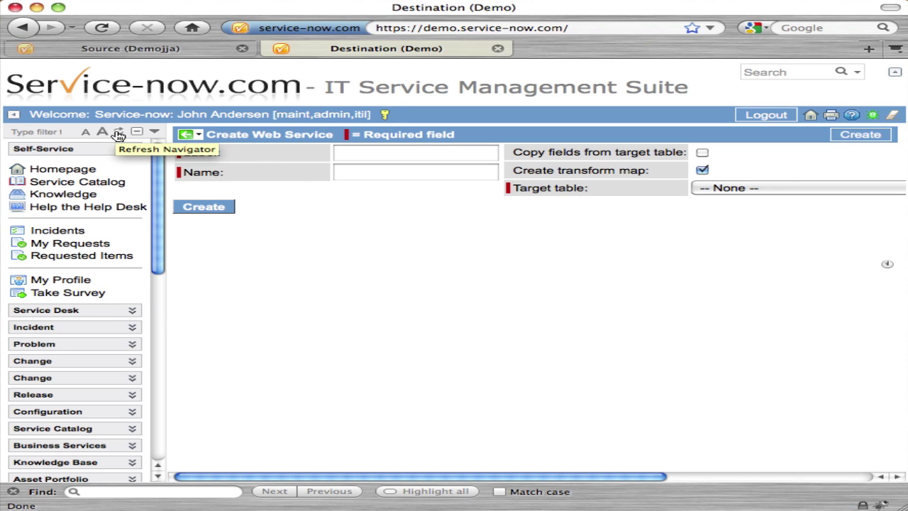
click(45, 130)
text(web)
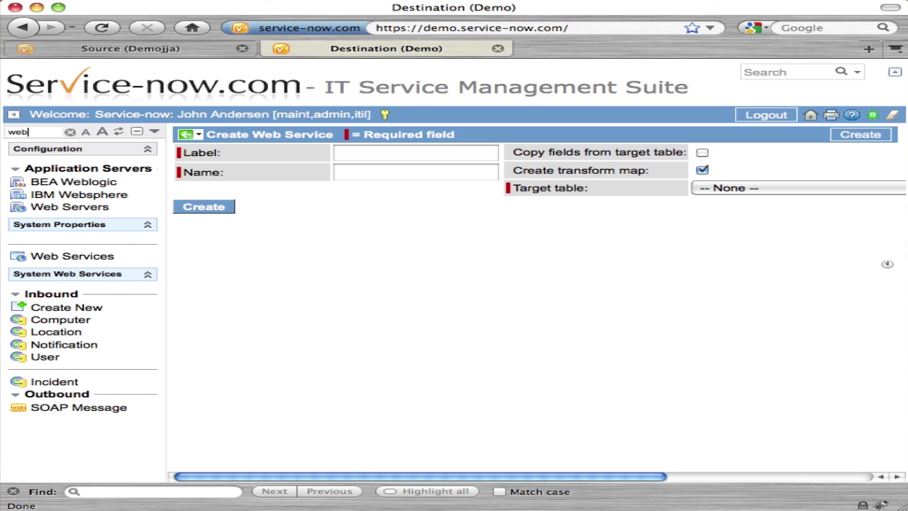
click(57, 381)
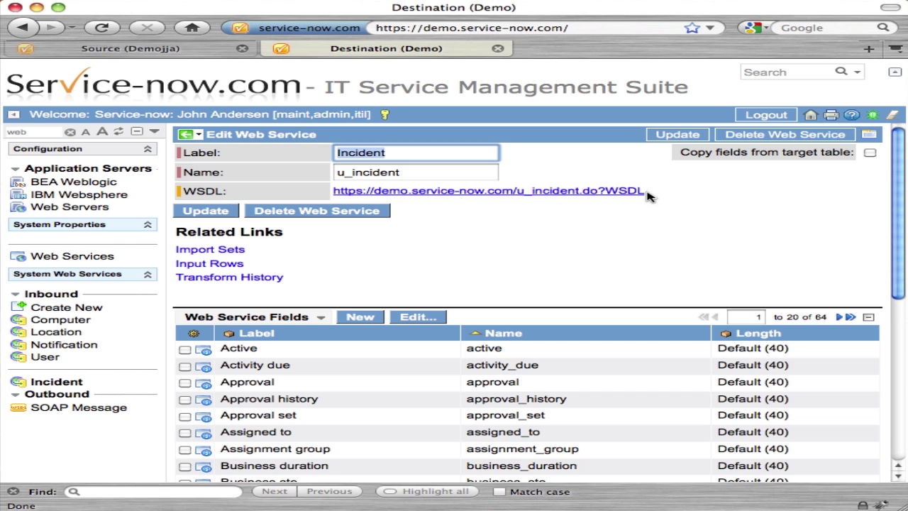
Copy the Incident service's WSDL address and return to the Source instance tab
drag(646, 193, 343, 200)
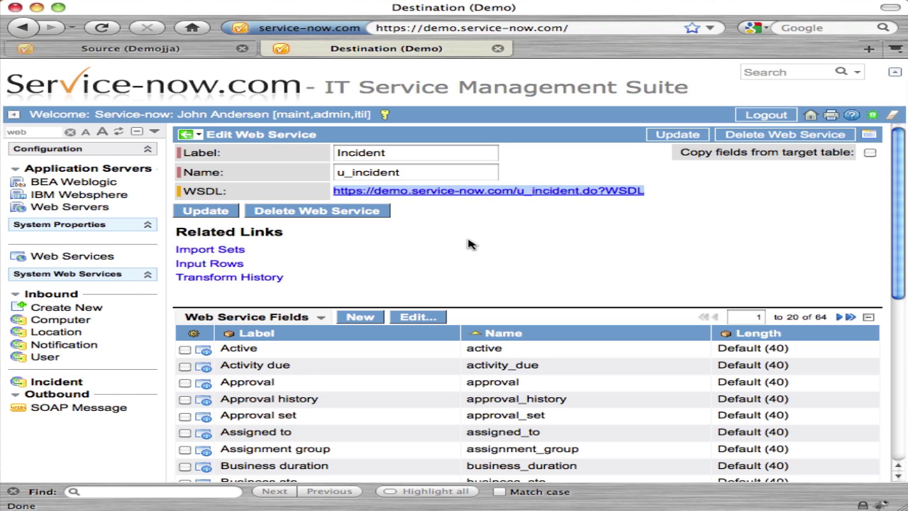
right_click(479, 191)
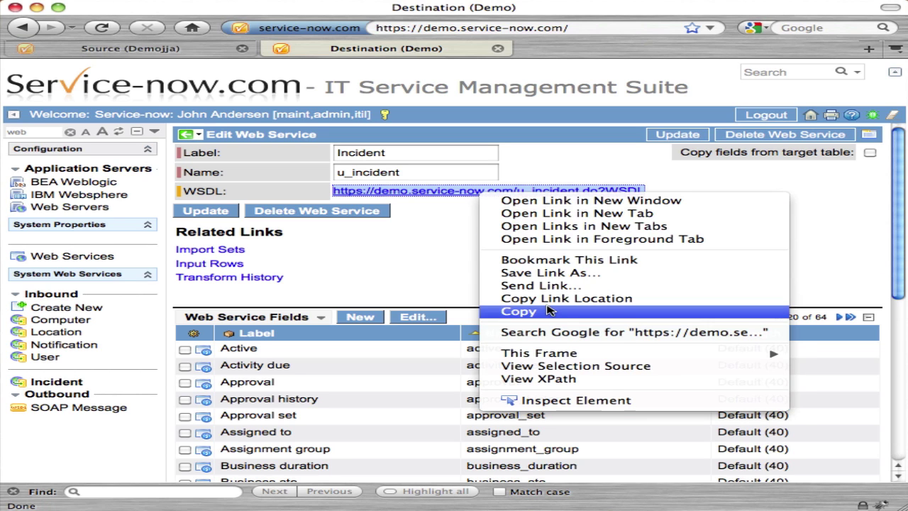
click(548, 311)
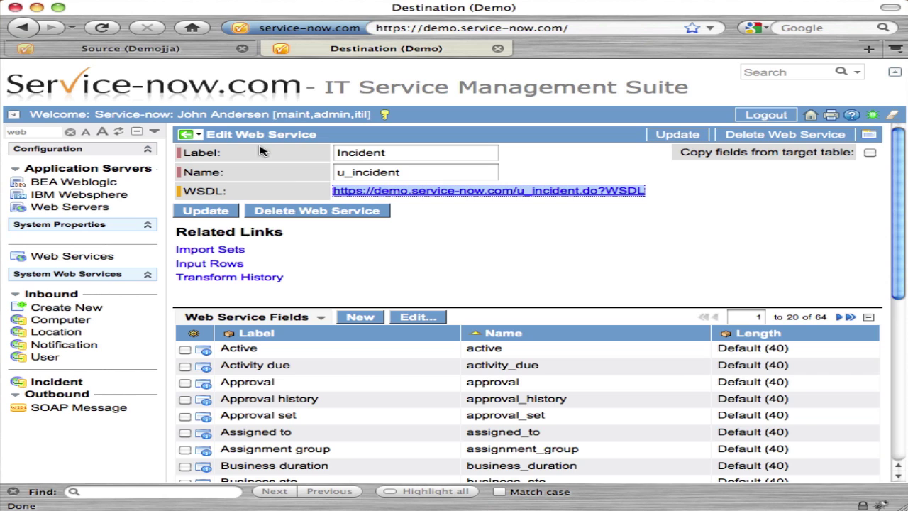
click(163, 50)
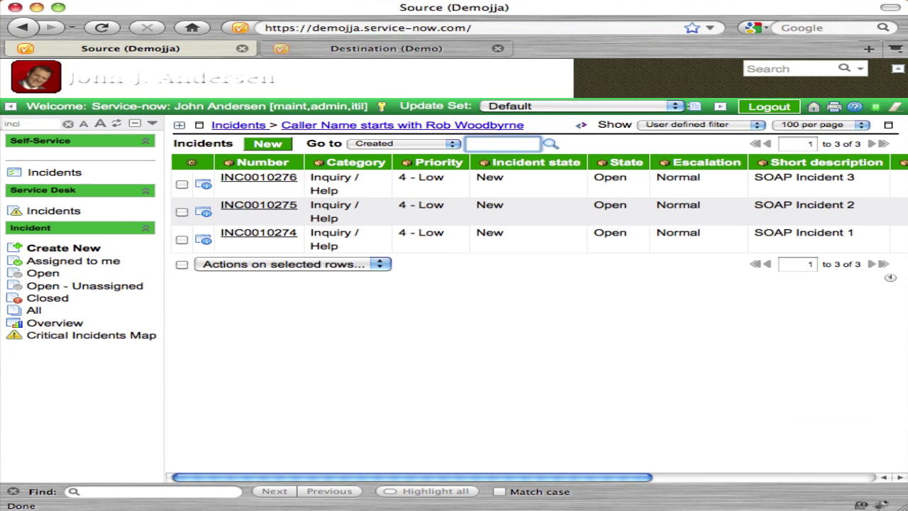
Filter the navigator by 'soap' and open the Outbound > SOAP Message list
double_click(37, 126)
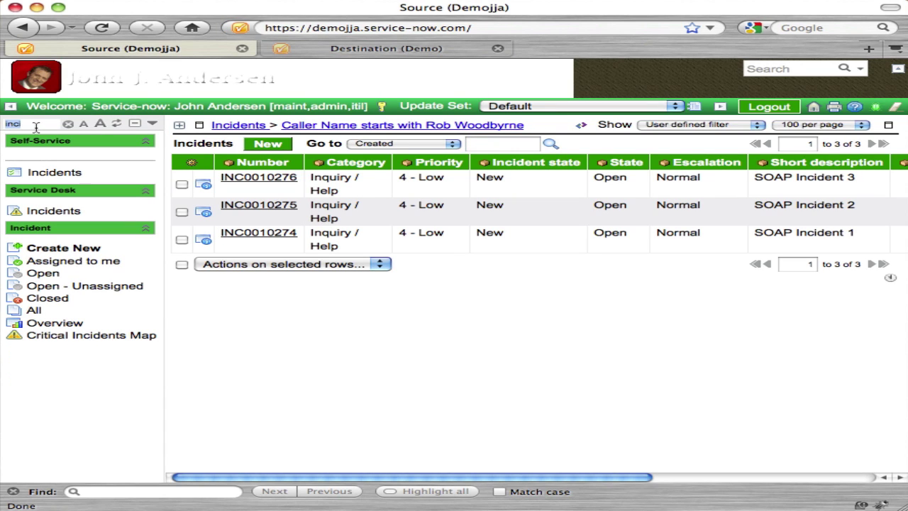
text(soap)
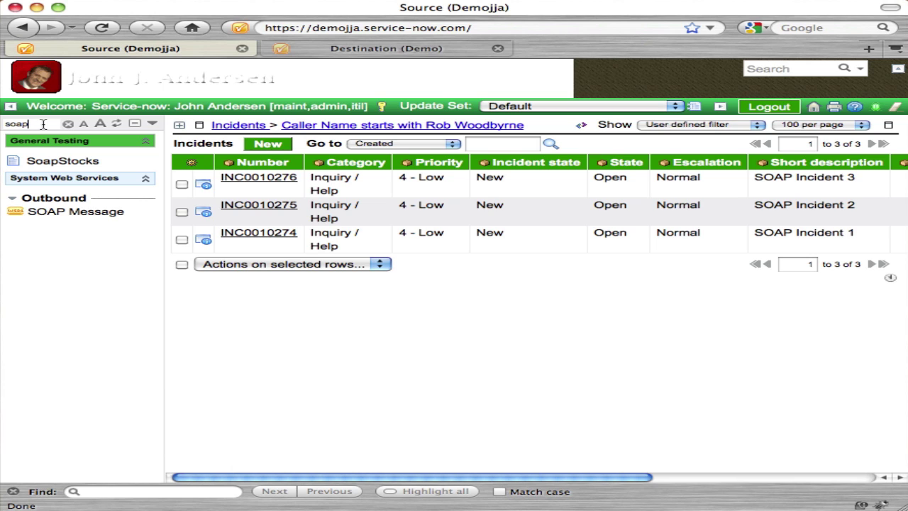
click(92, 213)
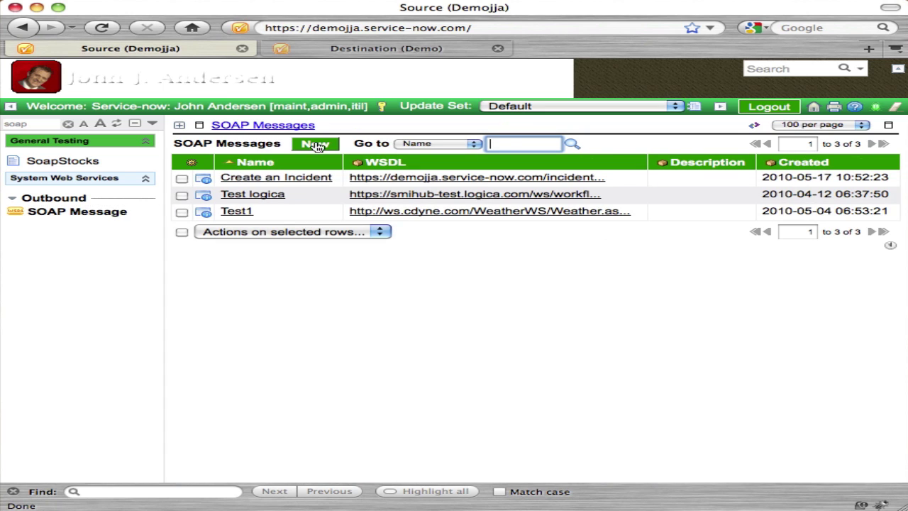
Create a new SOAP message 'Demo Destination' with the copied destination WSDL URL pasted and locked
click(315, 144)
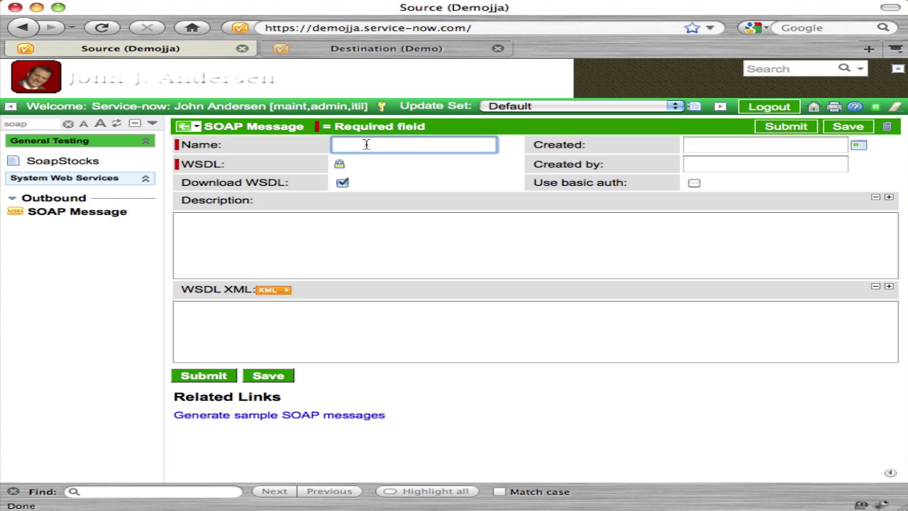
text(Demo Destination)
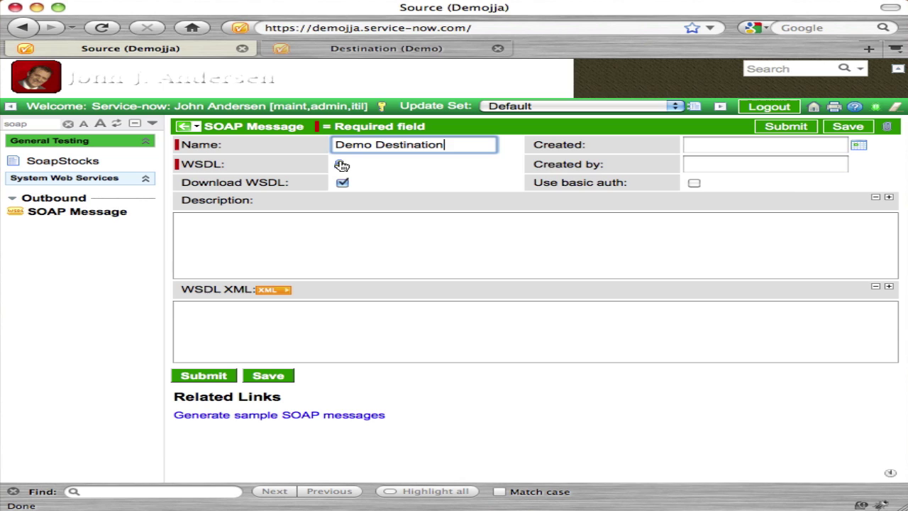
click(340, 164)
key(super+v)
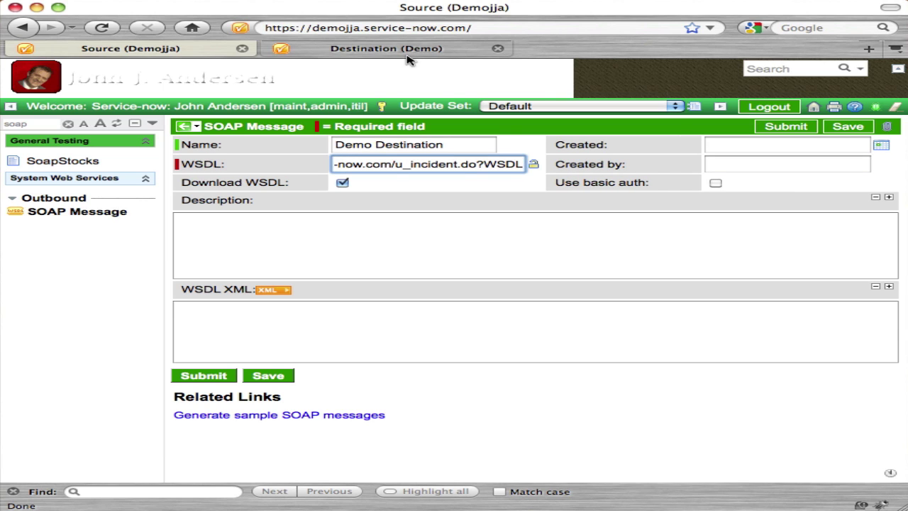
click(534, 168)
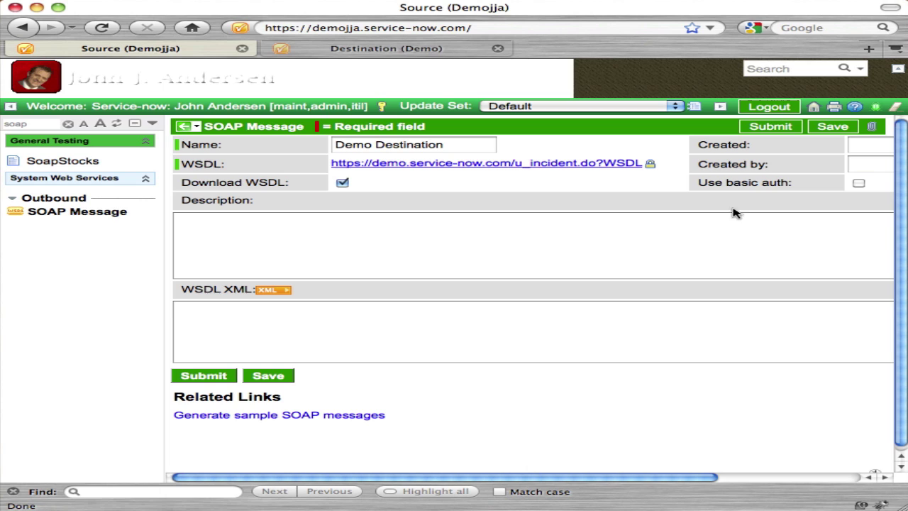
Generate sample SOAP messages from the WSDL and scroll to the seven generated functions
click(255, 420)
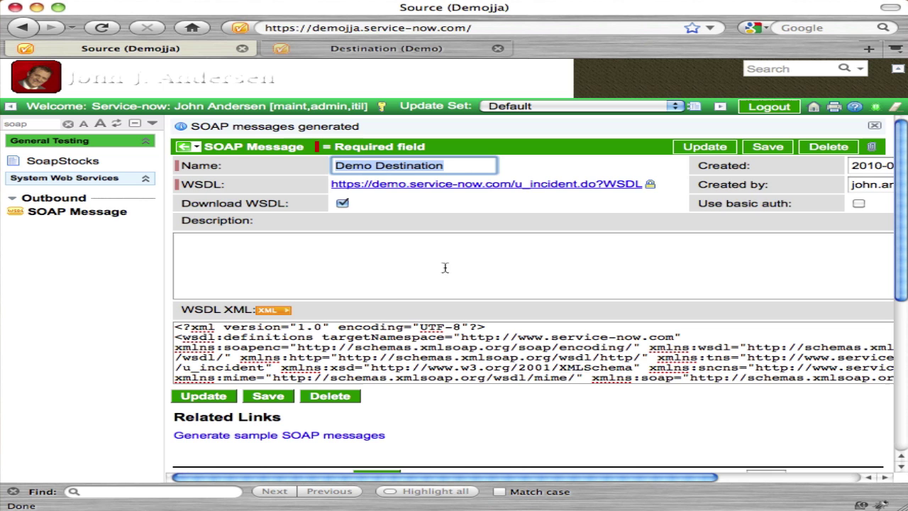
scroll(370, 312, down, 10)
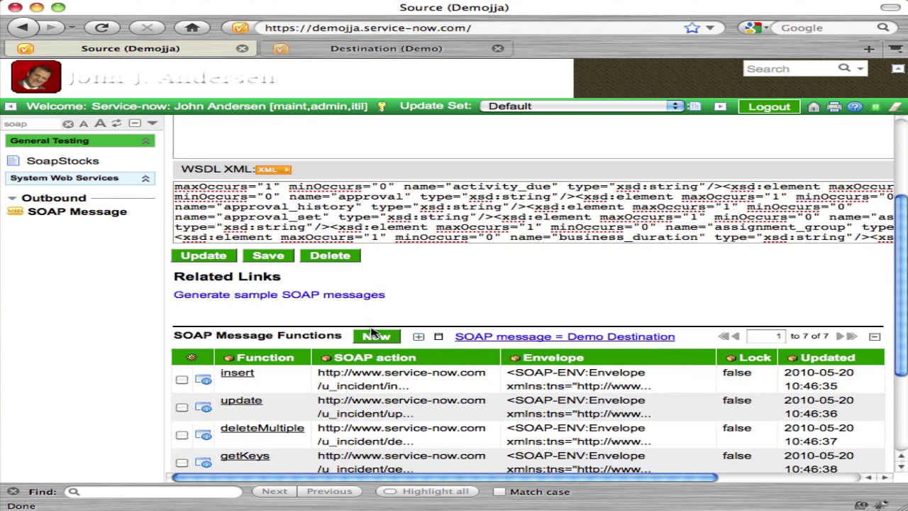
scroll(377, 323, down, 5)
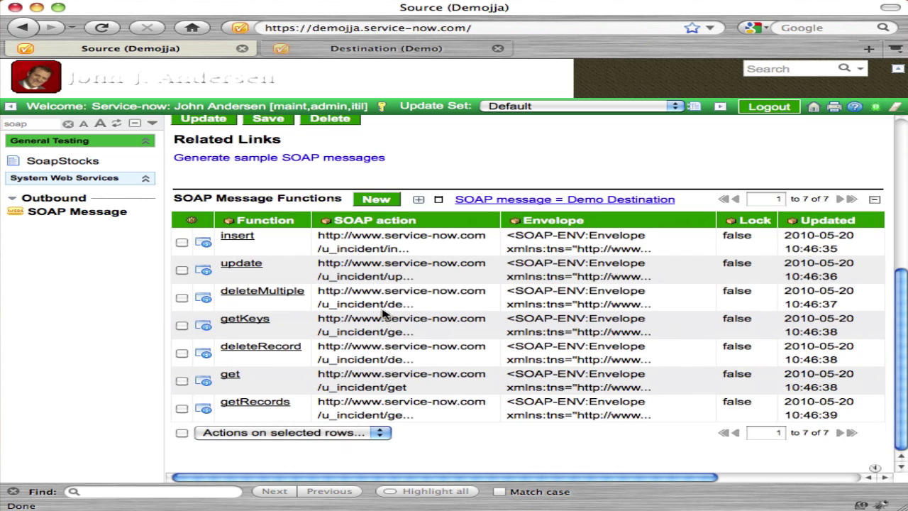
Open the insert function and scroll into its Envelope XML
click(237, 239)
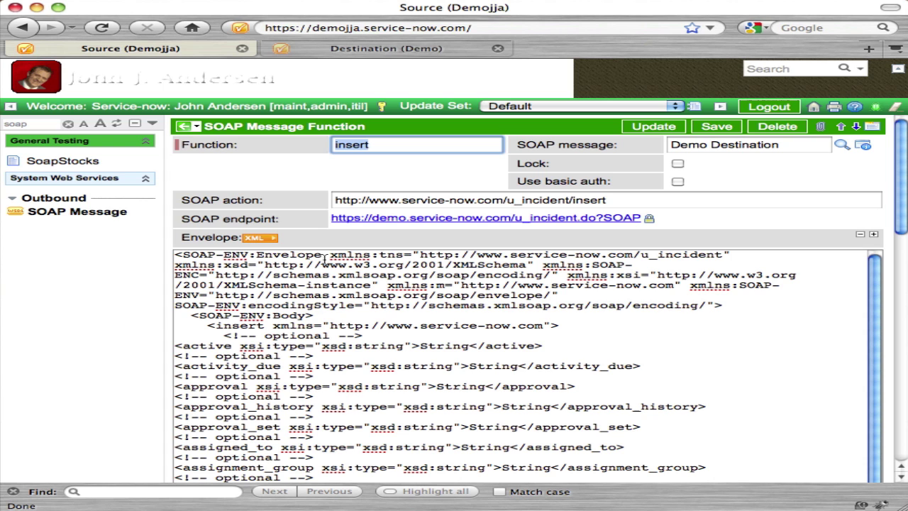
click(293, 269)
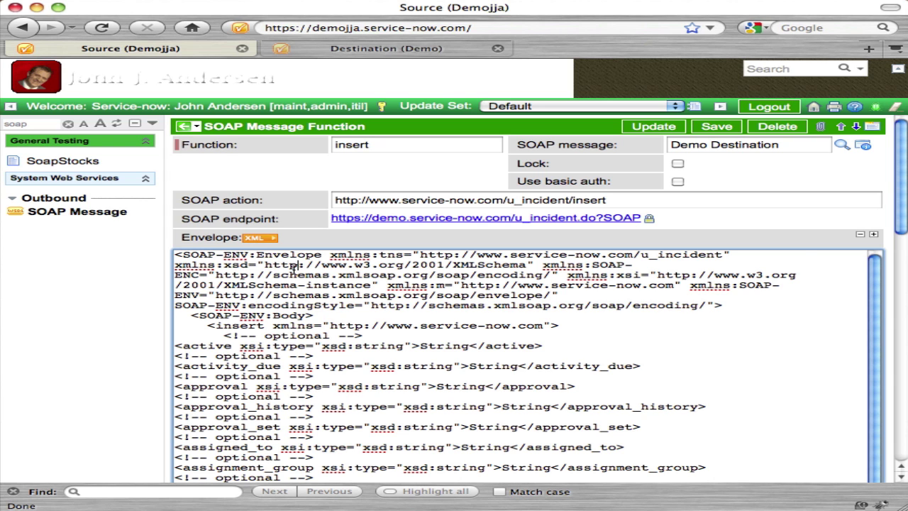
scroll(298, 264, down, 3)
scroll(298, 264, up, 2)
scroll(335, 295, down, 4)
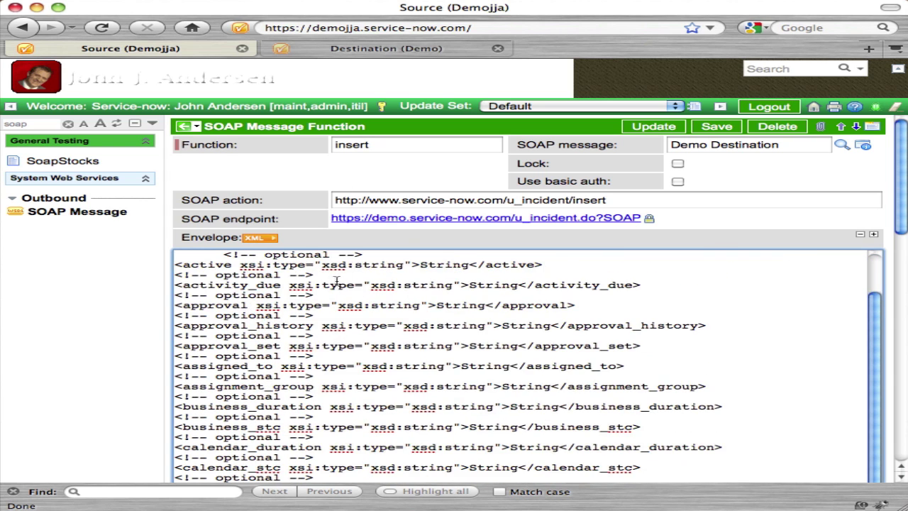
Select the assignment_group element name and scroll through the envelope's remaining incident fields
double_click(258, 326)
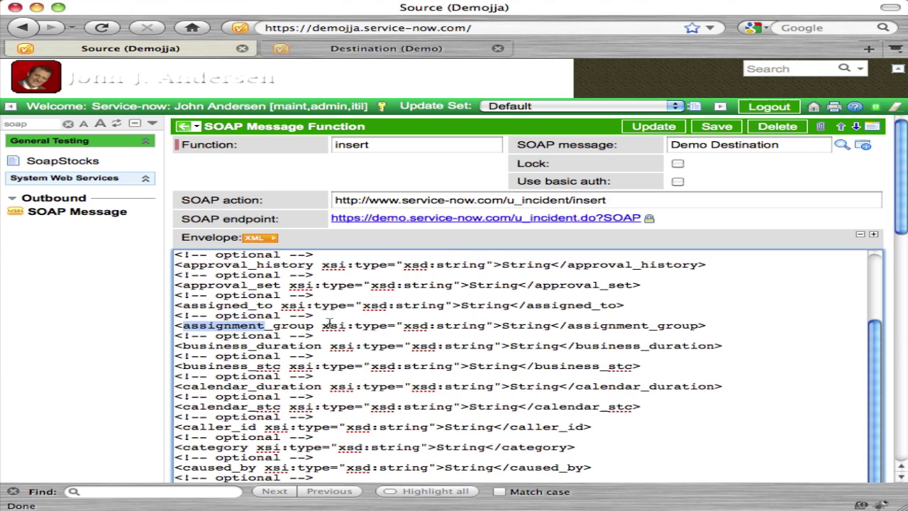
drag(318, 325, 183, 326)
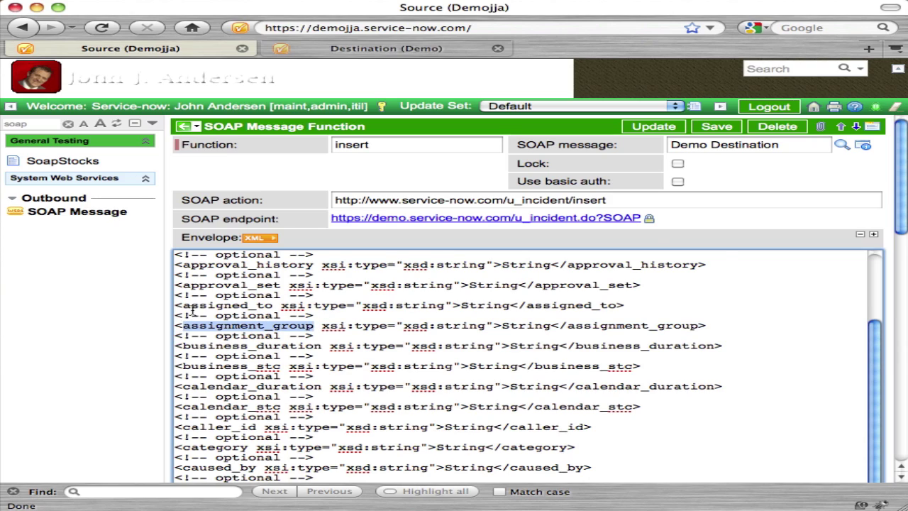
scroll(192, 310, up, 4)
scroll(266, 332, down, 12)
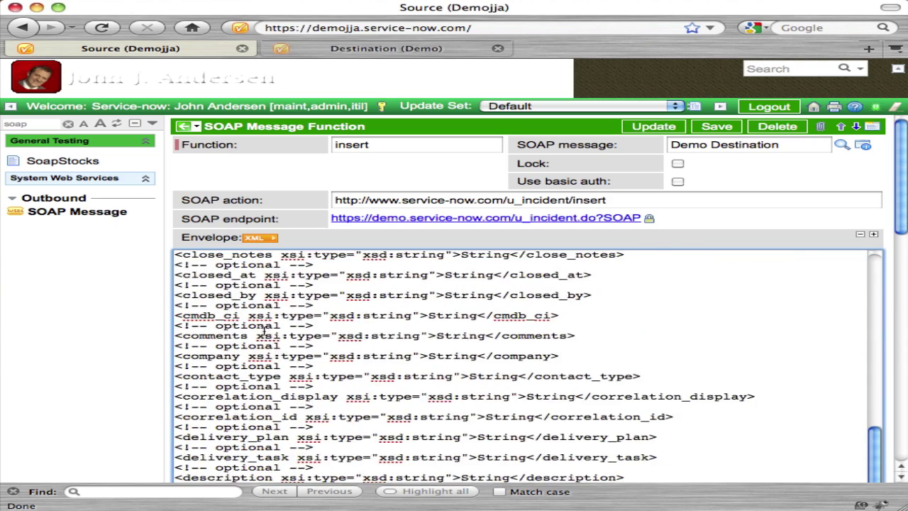
scroll(264, 331, down, 15)
scroll(267, 334, up, 5)
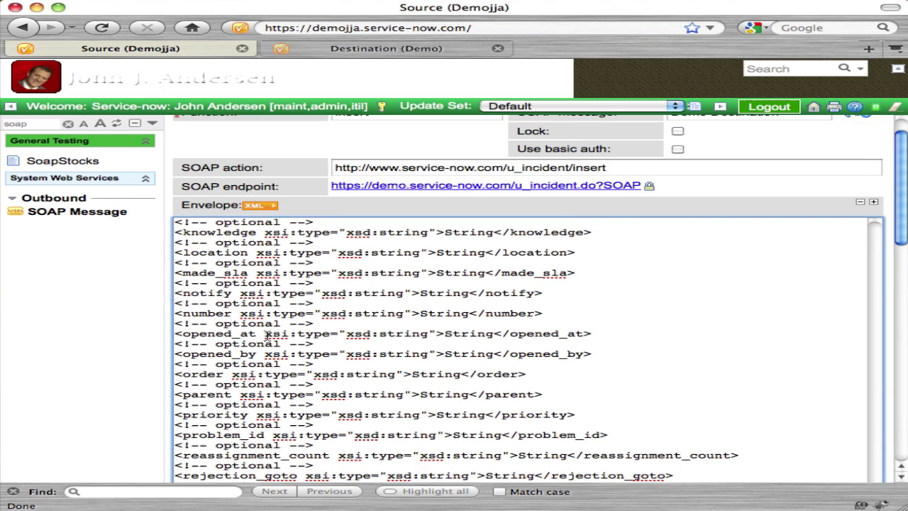
scroll(269, 335, up, 2)
scroll(405, 325, up, 6)
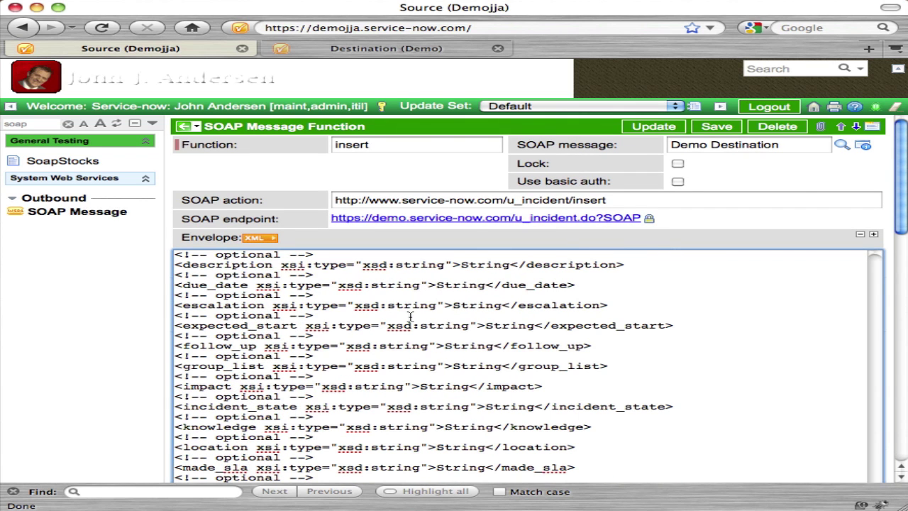
scroll(411, 316, up, 15)
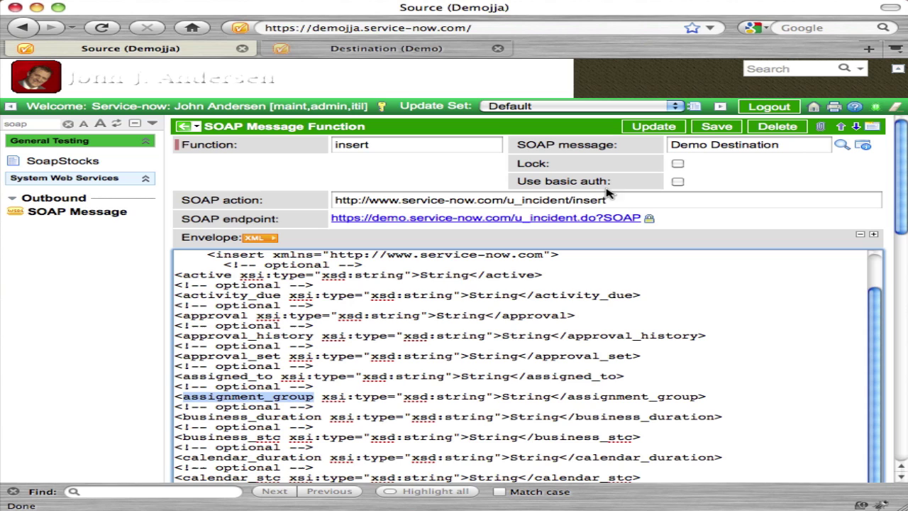
Enable basic auth on the insert function and enter the destination user's ID and password
click(678, 183)
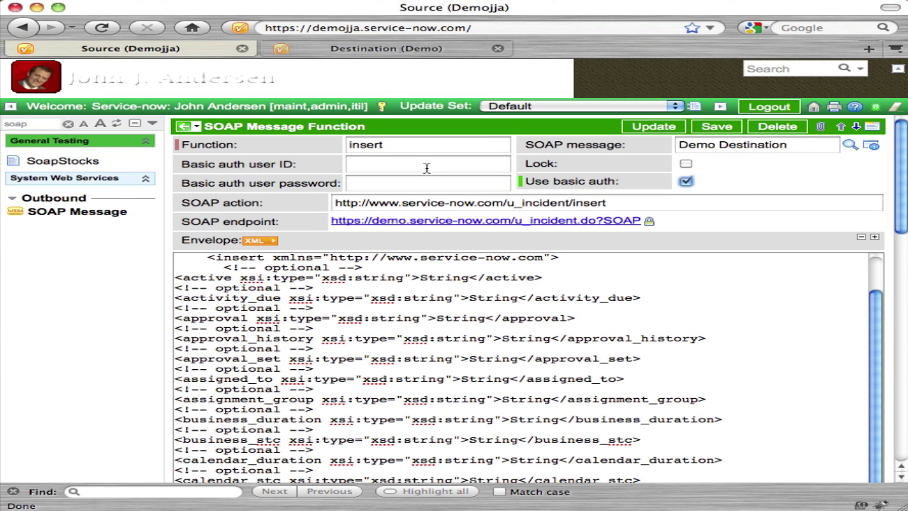
click(427, 168)
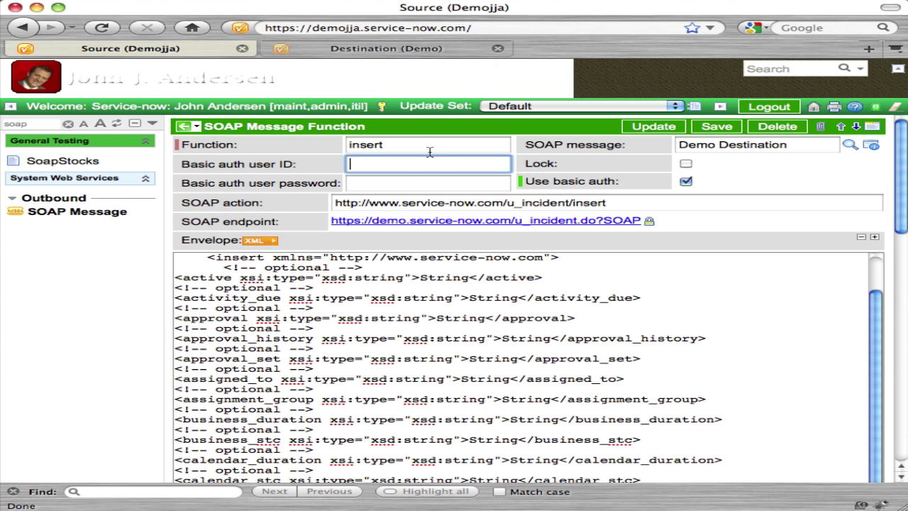
key(Tab)
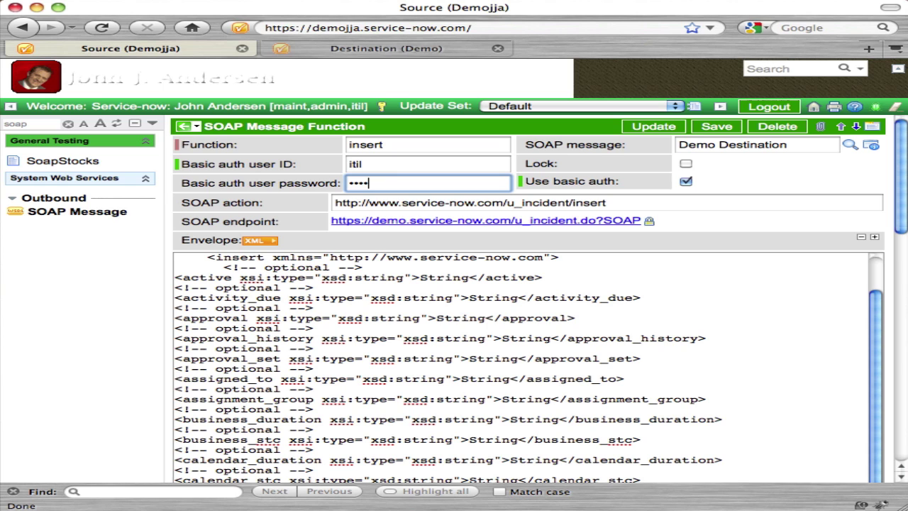
text(itil)
key(Tab)
click(479, 298)
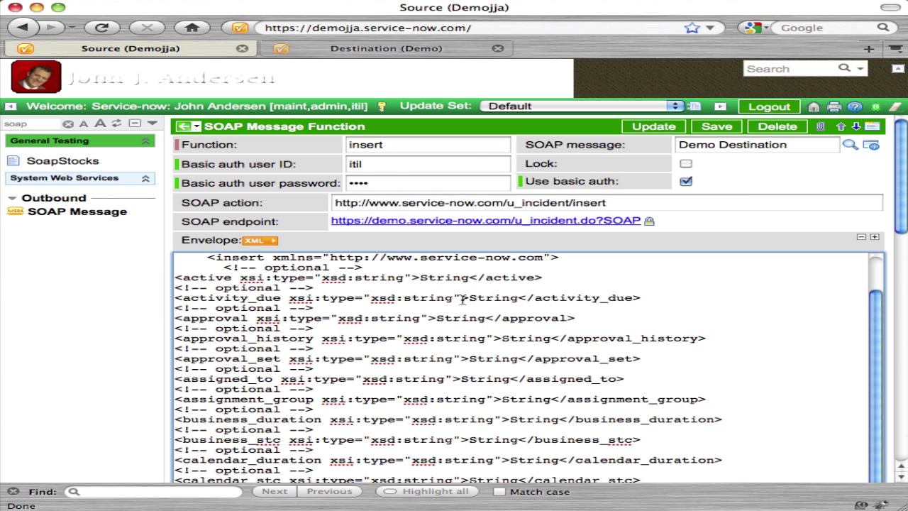
scroll(284, 274, up, 3)
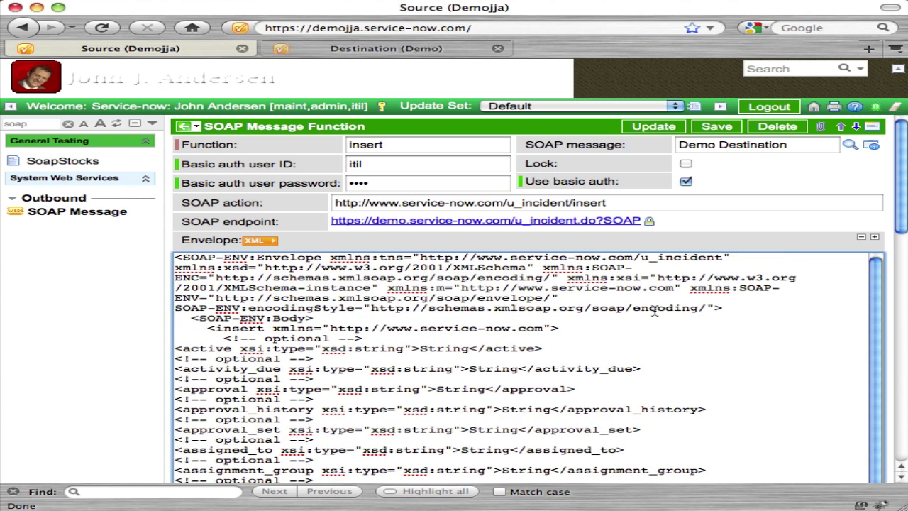
scroll(654, 313, down, 10)
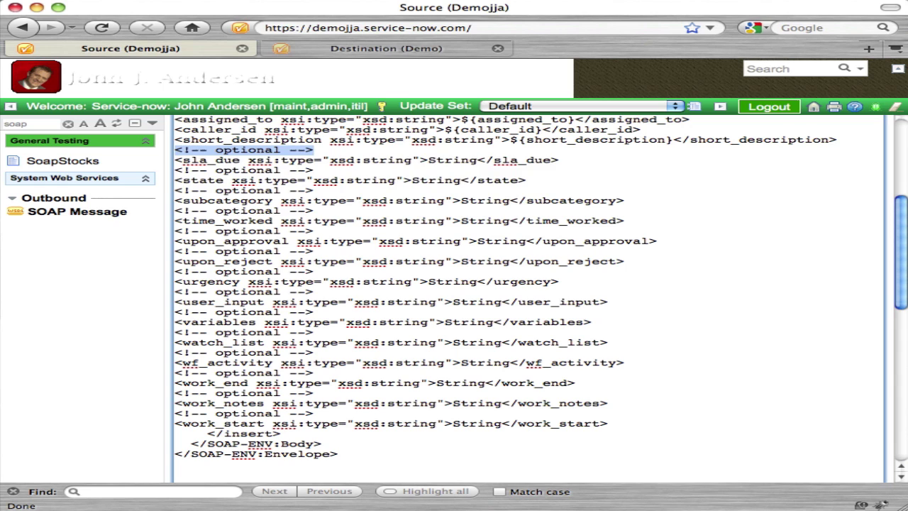
drag(174, 149, 609, 424)
key(BackSpace)
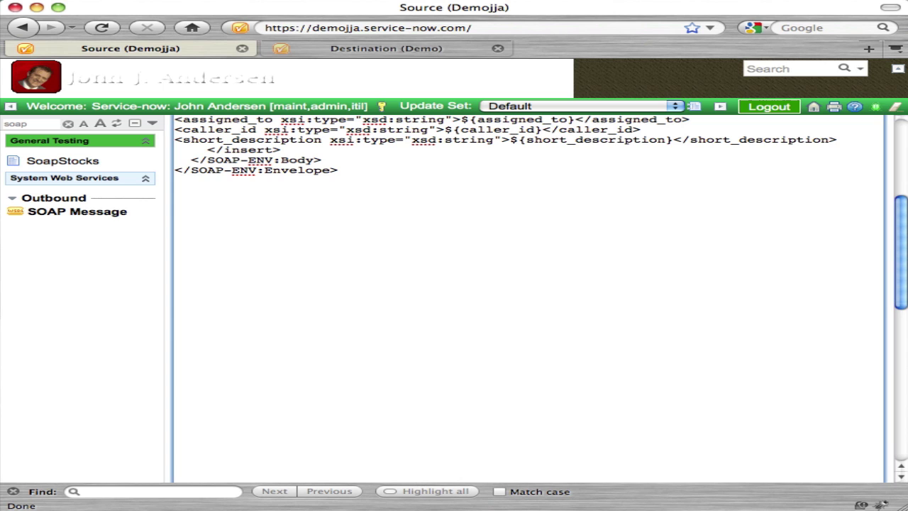
scroll(472, 163, up, 5)
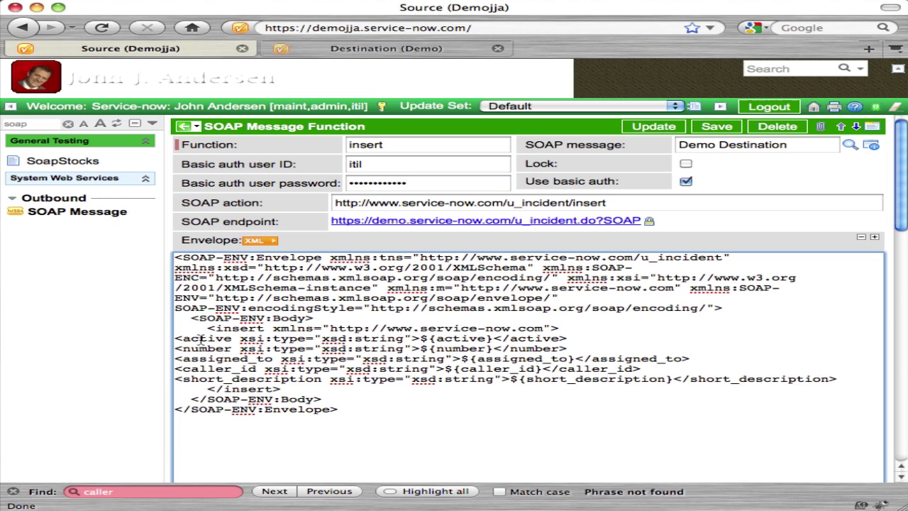
double_click(202, 340)
click(207, 349)
double_click(208, 349)
double_click(218, 360)
double_click(221, 370)
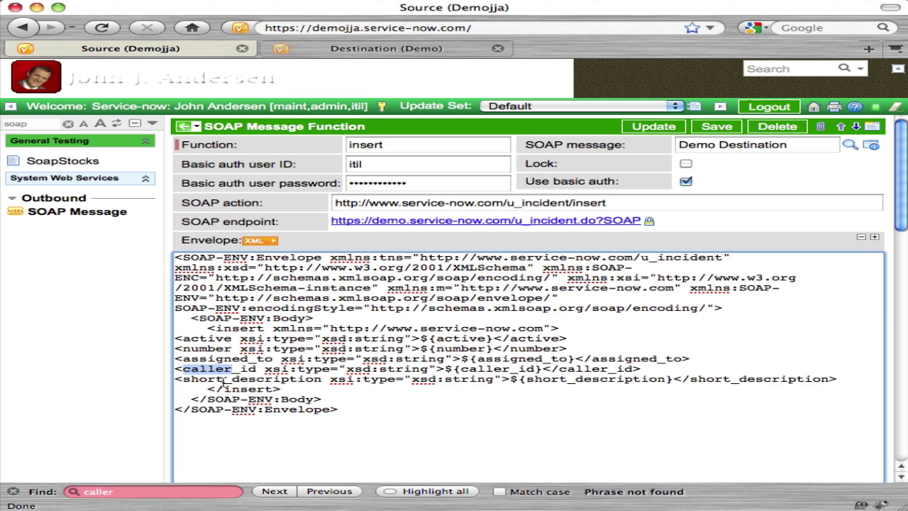
triple_click(221, 381)
click(478, 339)
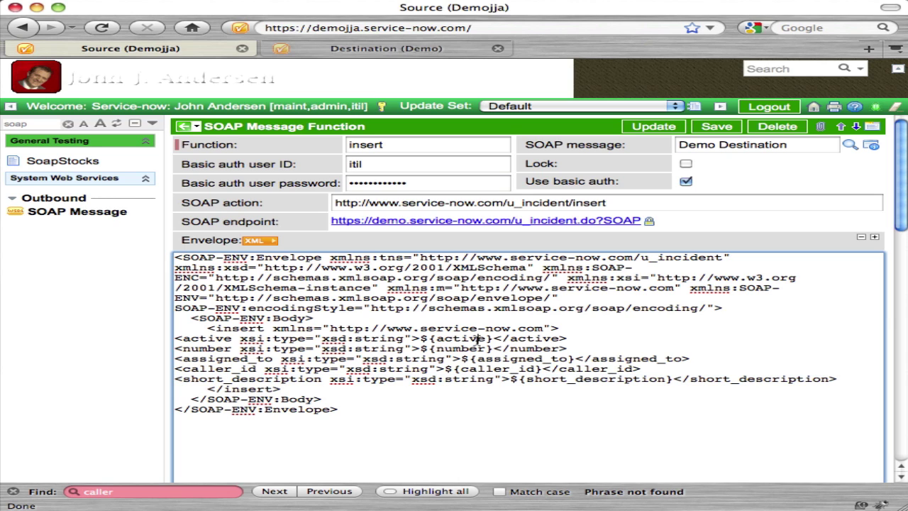
mouse_move(497, 341)
mouse_down()
mouse_move(419, 335)
mouse_move(490, 347)
mouse_up()
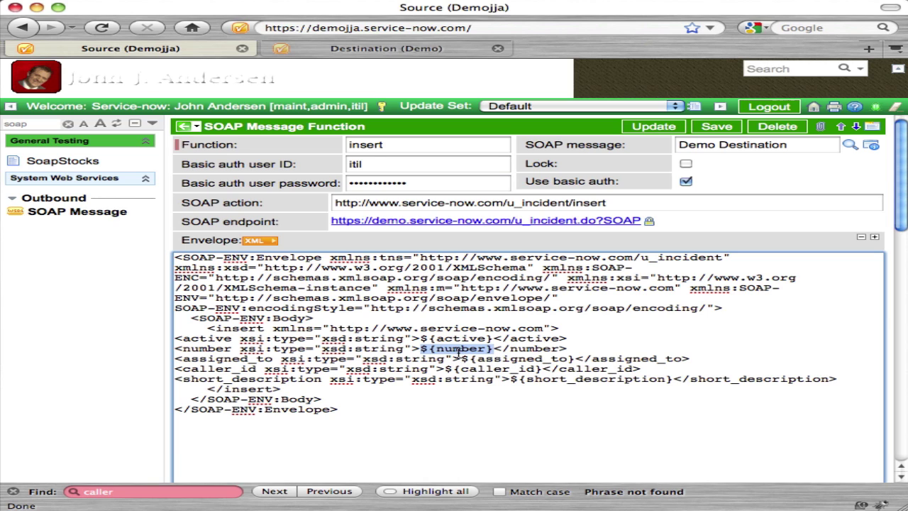
double_click(458, 349)
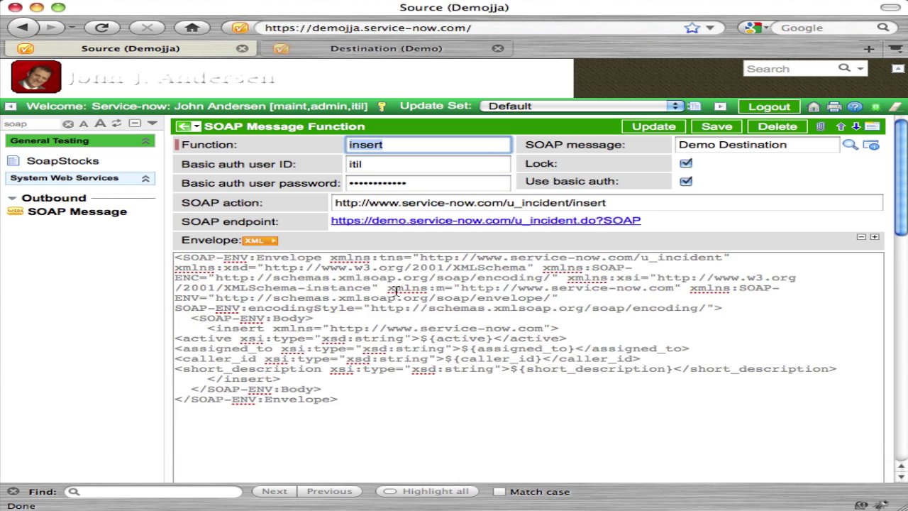
Submit a new insert-function SOAP parameter with Name active and Value true
scroll(395, 291, down, 15)
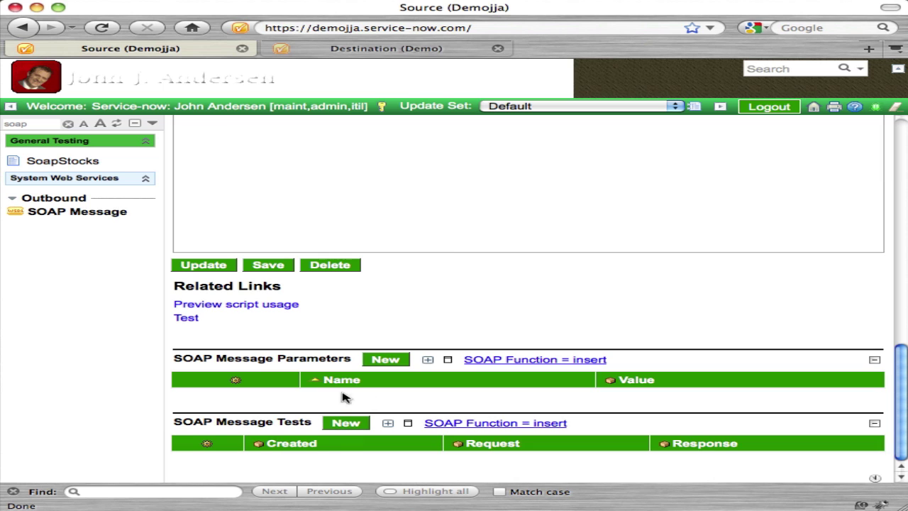
click(384, 361)
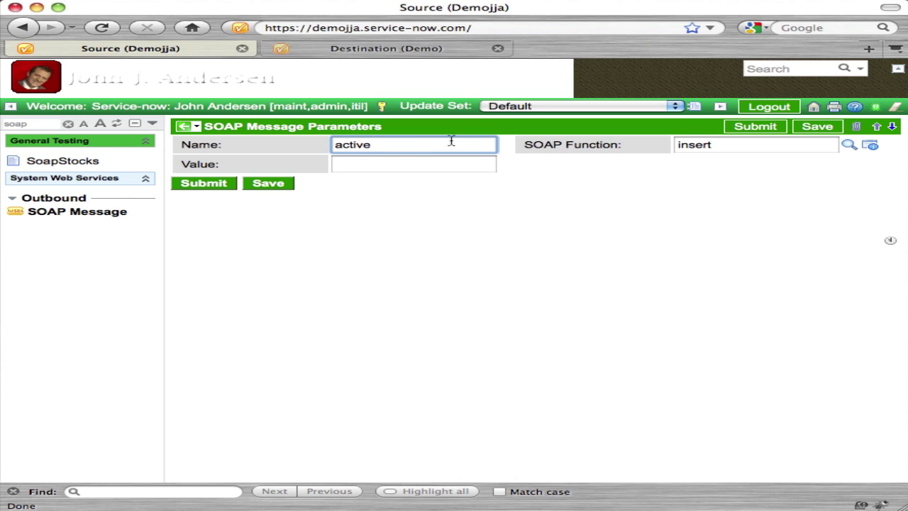
click(441, 163)
text(true)
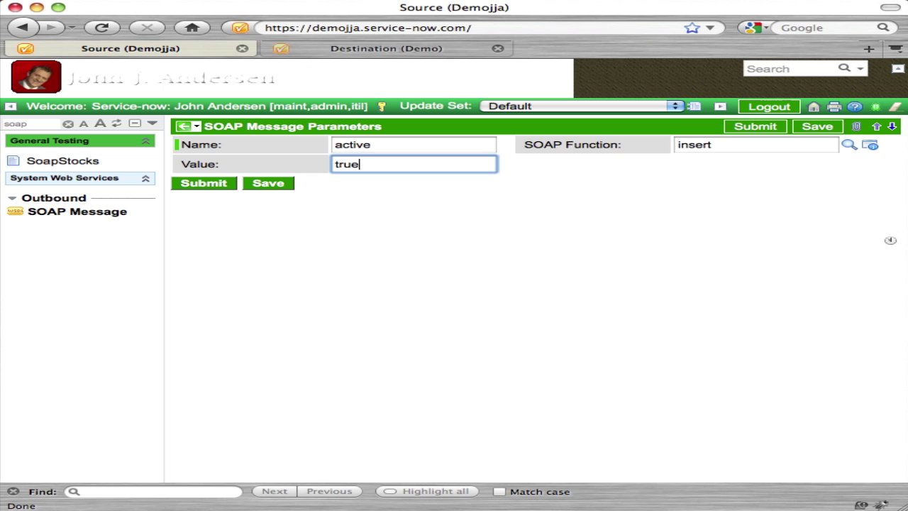
click(225, 186)
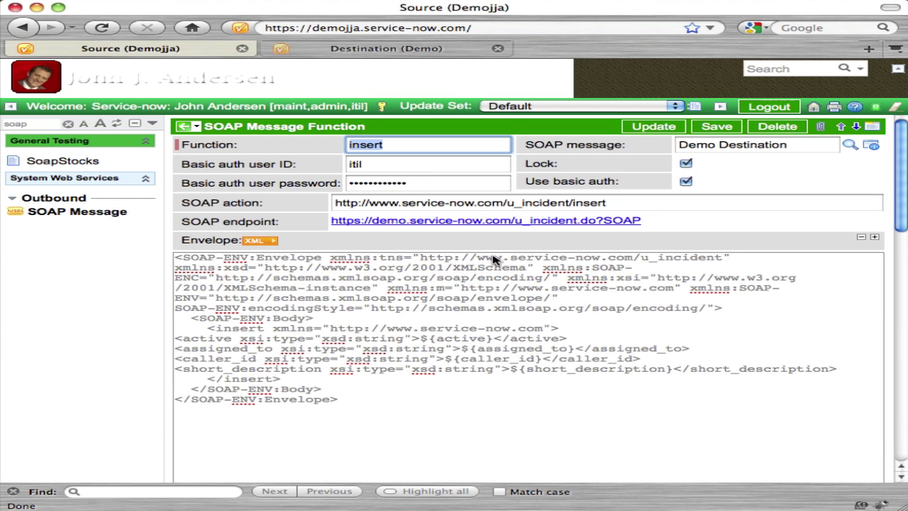
text(caller)
click(406, 403)
Review the insert function's parameters, highlighting the ${active} placeholder in the envelope
scroll(406, 403, down, 10)
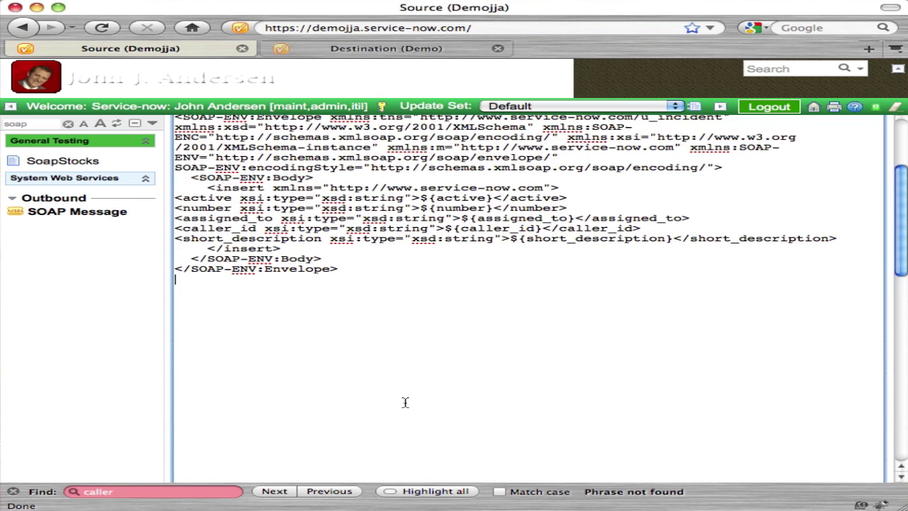
scroll(405, 405, down, 5)
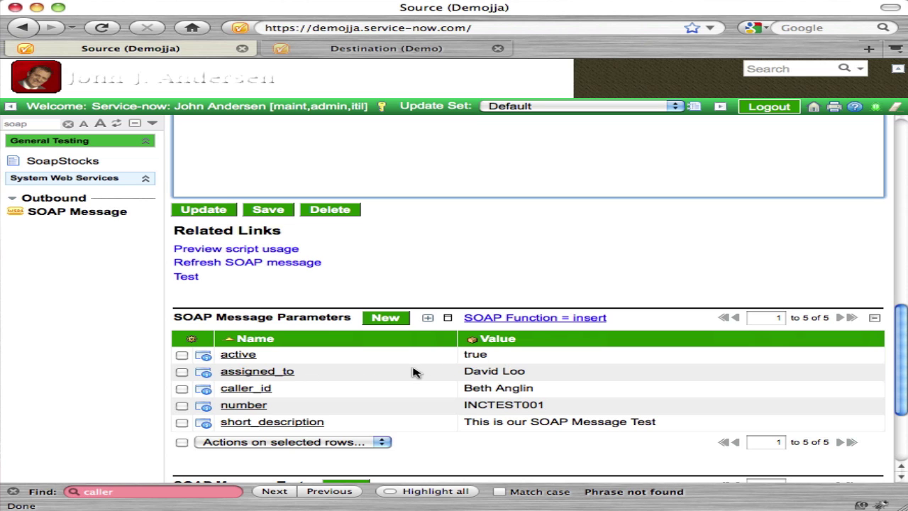
scroll(509, 402, down, 1)
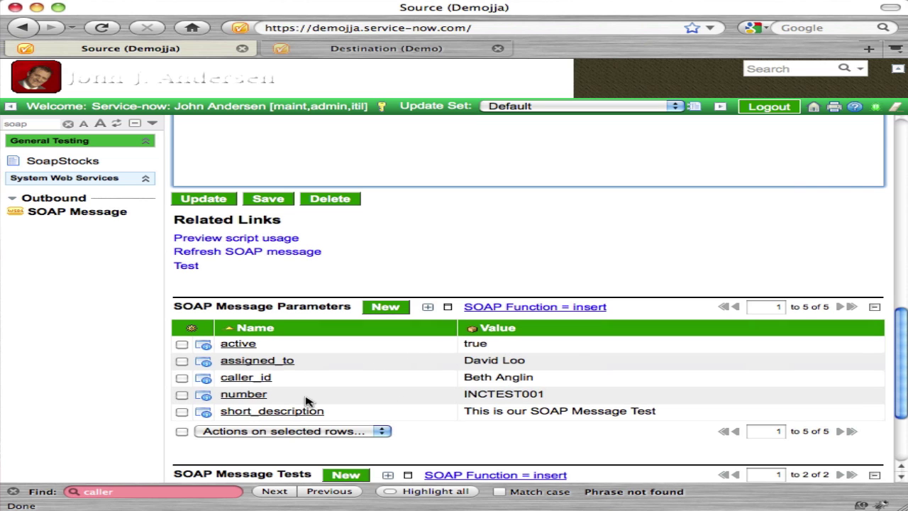
scroll(339, 369, up, 10)
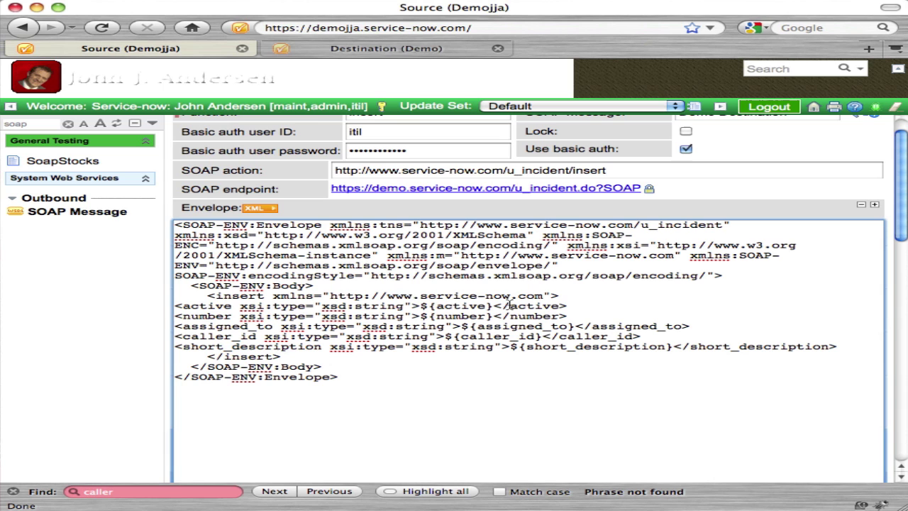
drag(417, 306, 490, 310)
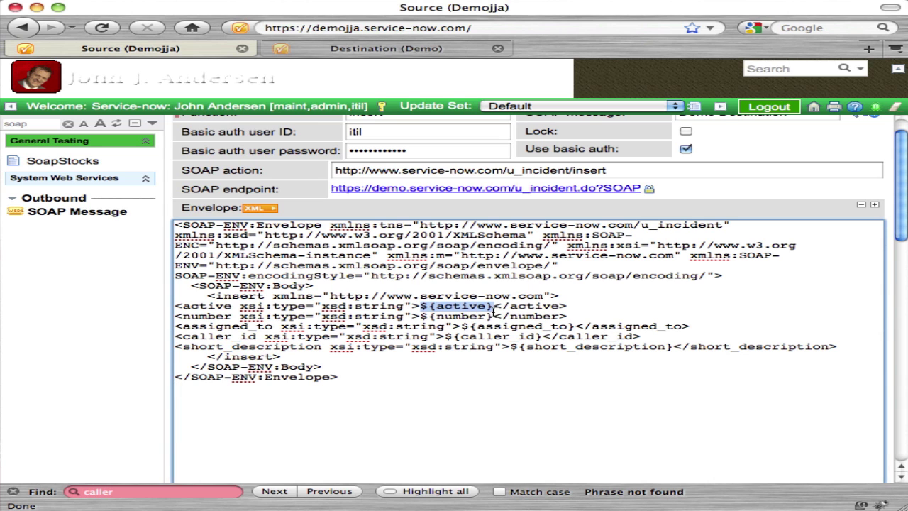
scroll(439, 335, down, 5)
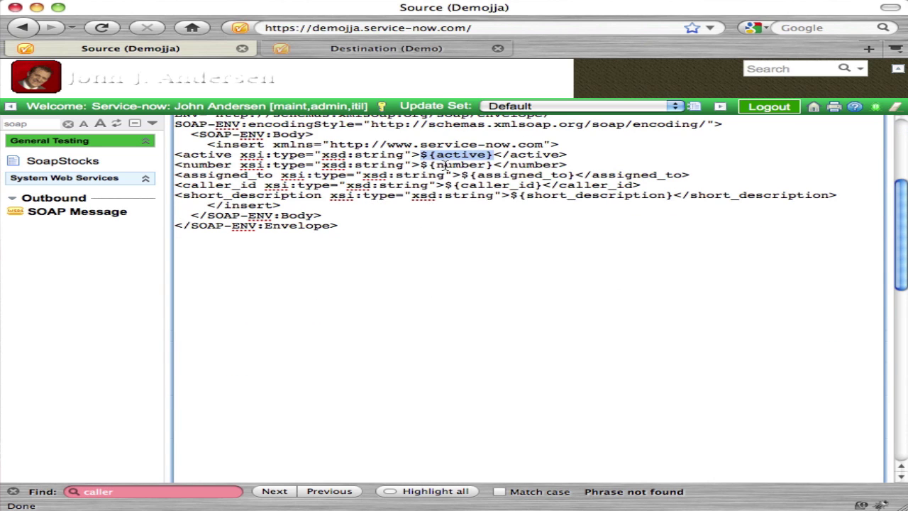
scroll(501, 177, down, 8)
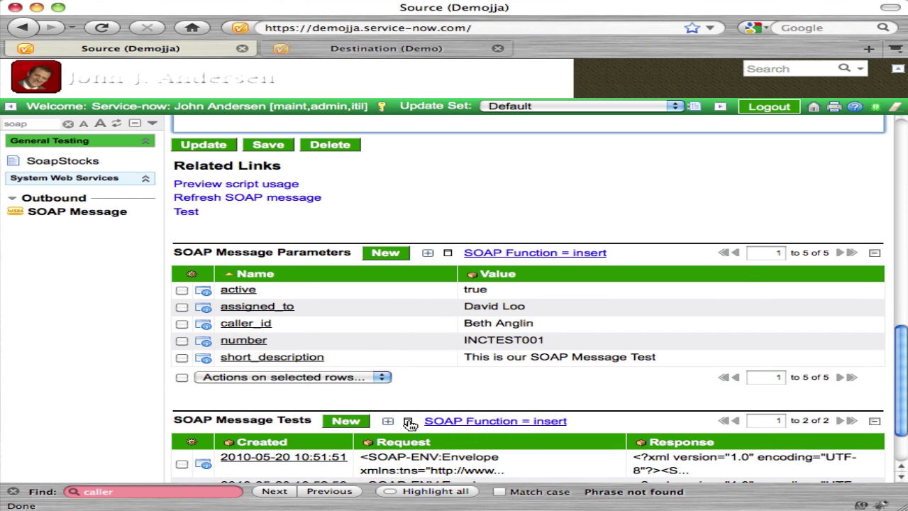
scroll(364, 369, up, 1)
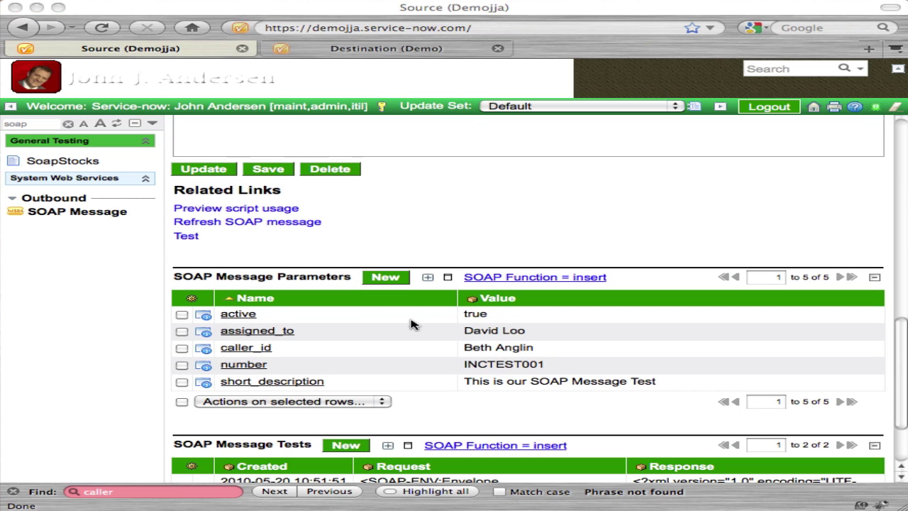
scroll(503, 286, up, 8)
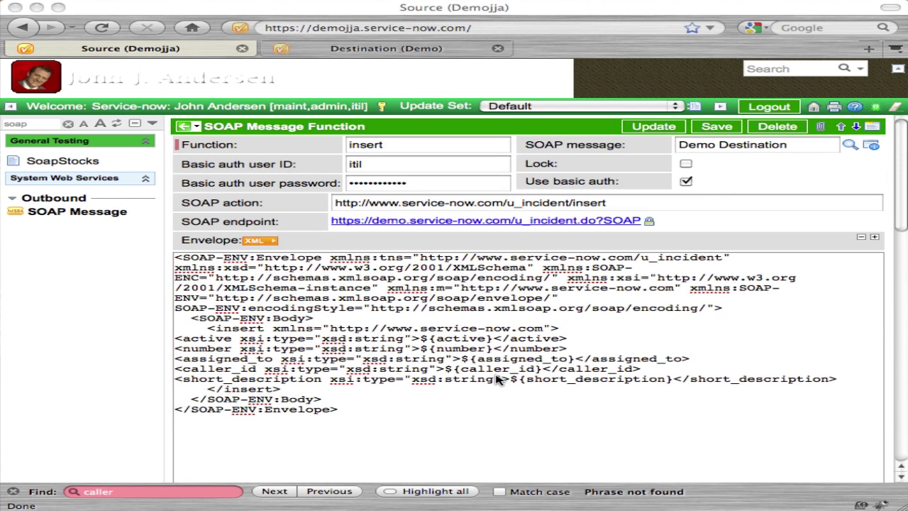
Test the insert function and view the response XML reporting the inserted incident
scroll(497, 380, down, 8)
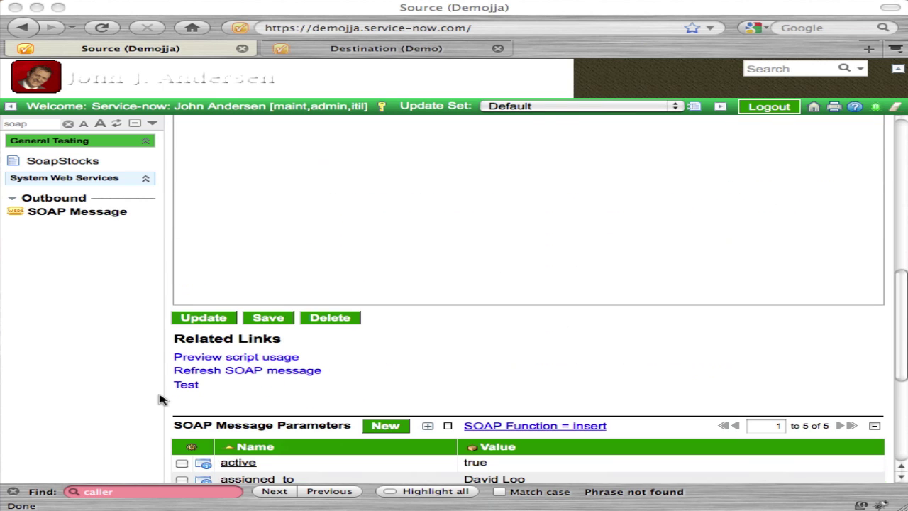
scroll(234, 398, down, 2)
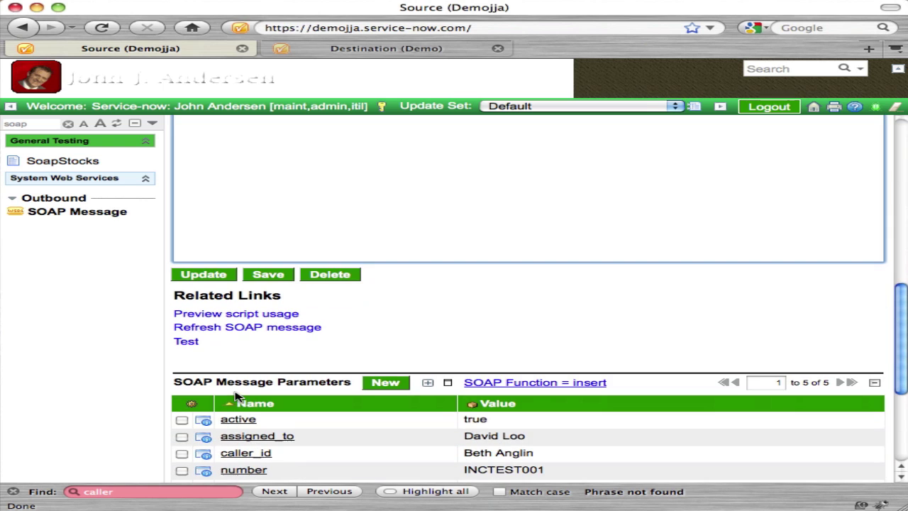
click(187, 342)
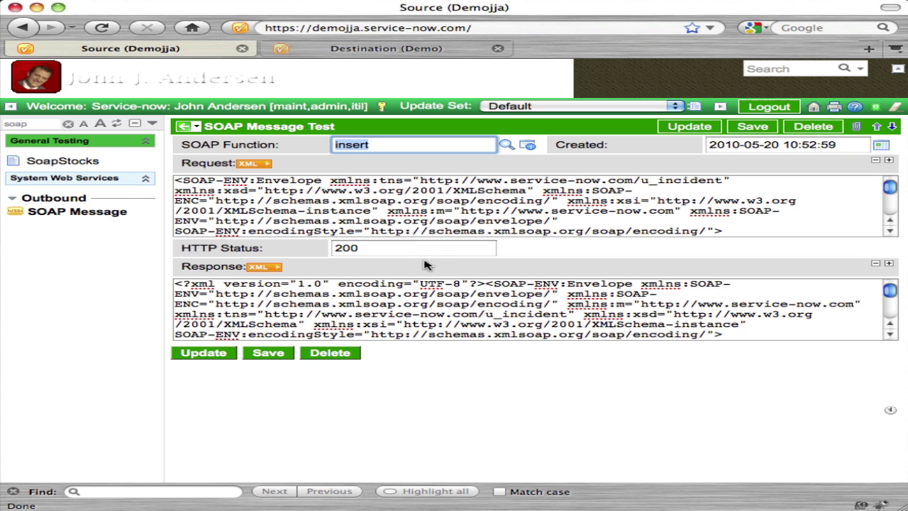
click(261, 268)
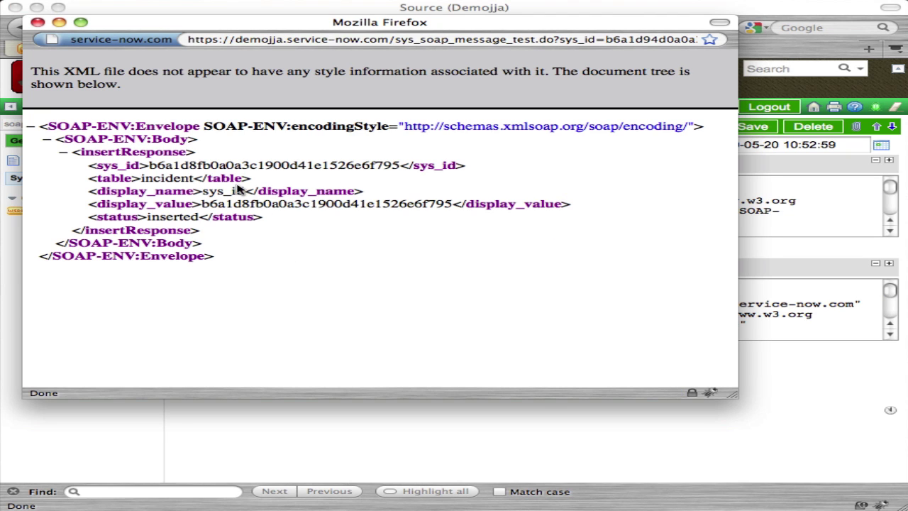
On the Destination instance, open the full list of all incidents
click(38, 23)
click(431, 51)
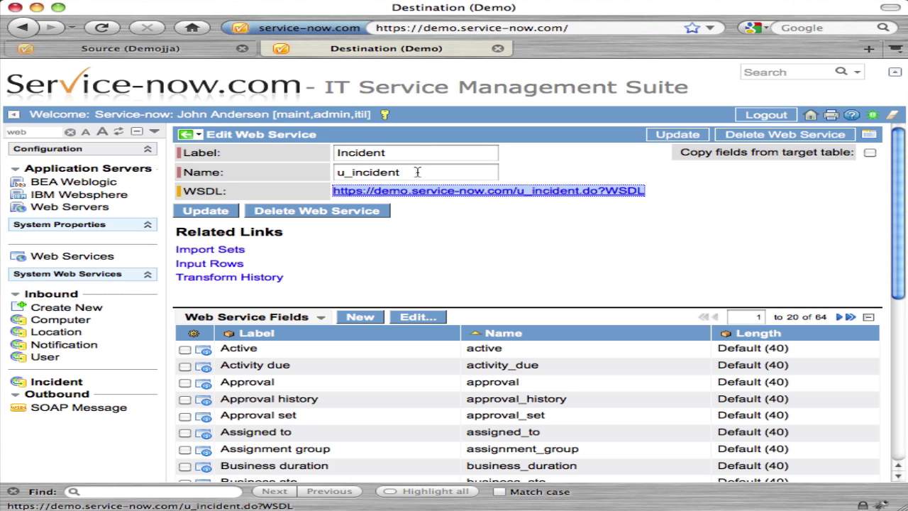
double_click(35, 132)
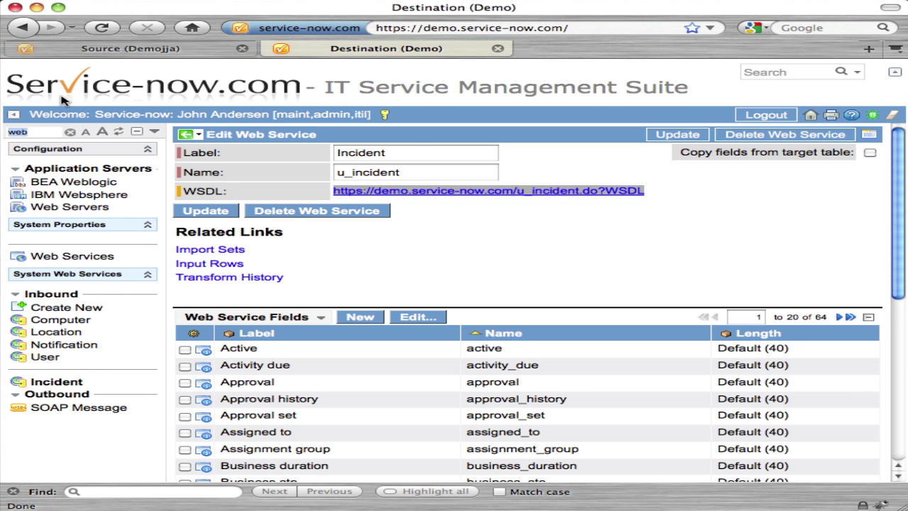
text(incident)
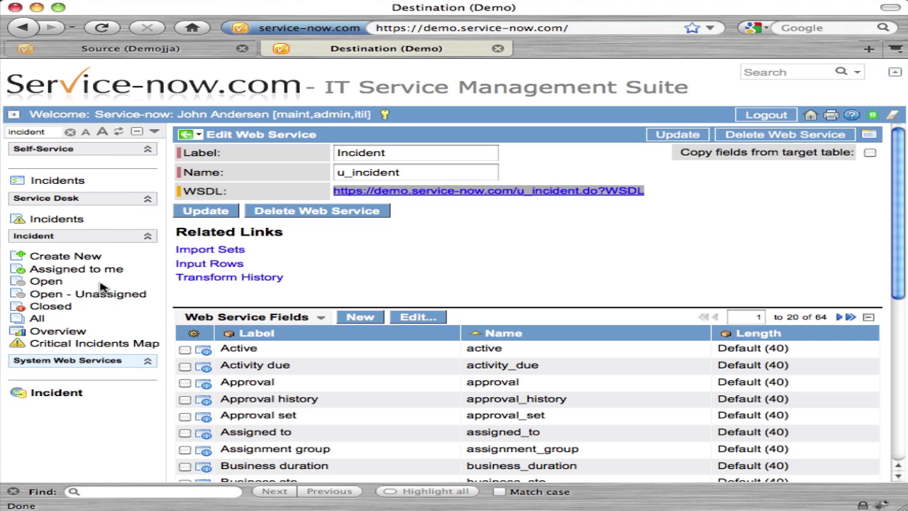
click(37, 319)
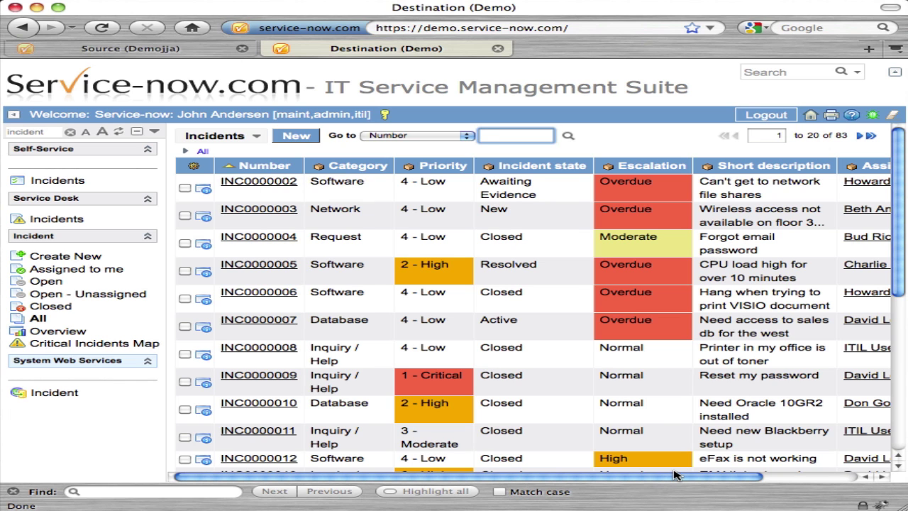
Sort incidents by Number descending, open INCTEST001, then return to the list
drag(682, 477, 731, 482)
right_click(253, 171)
click(271, 197)
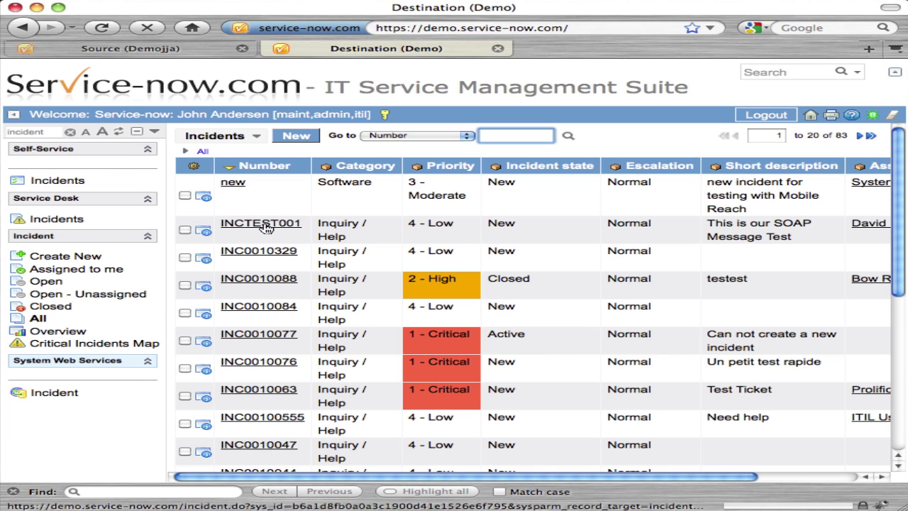
click(261, 225)
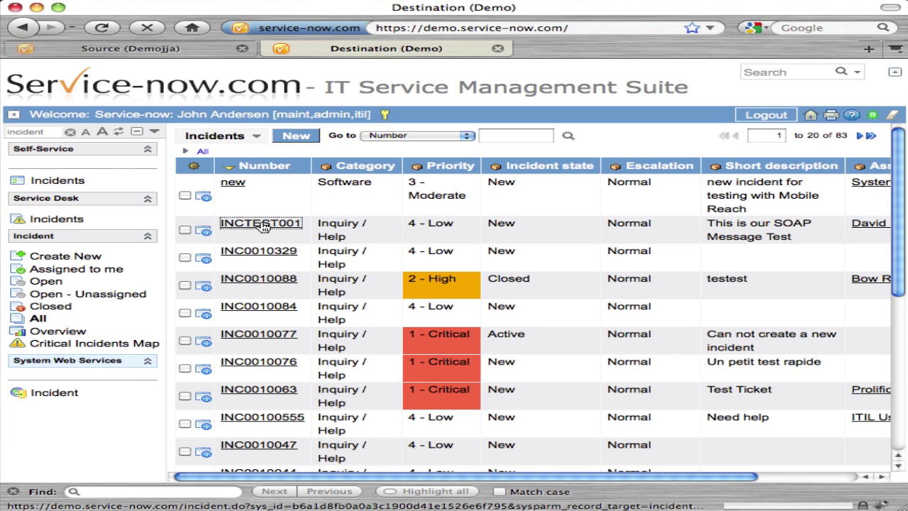
key(super+bracketleft)
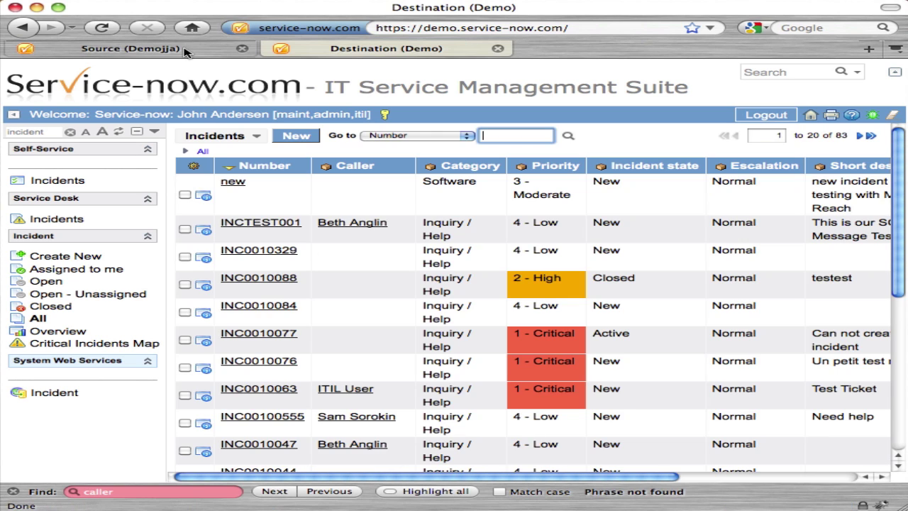
click(183, 50)
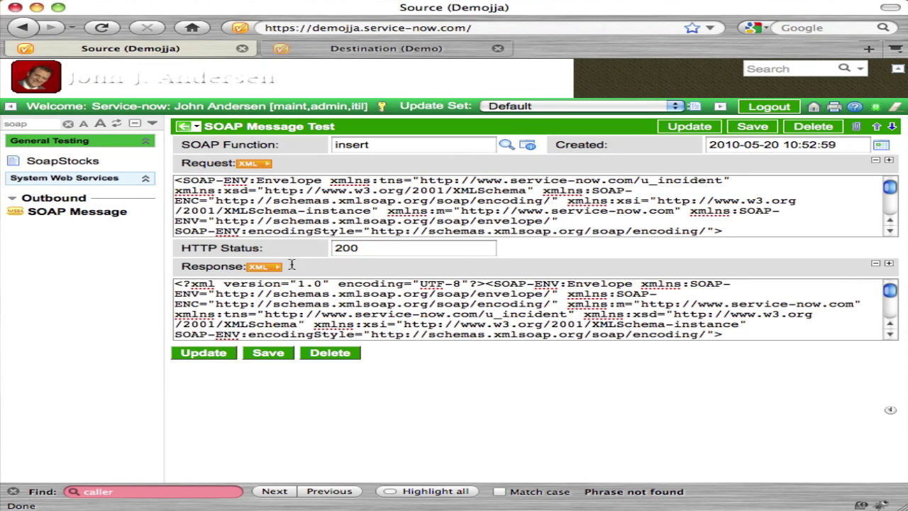
click(184, 127)
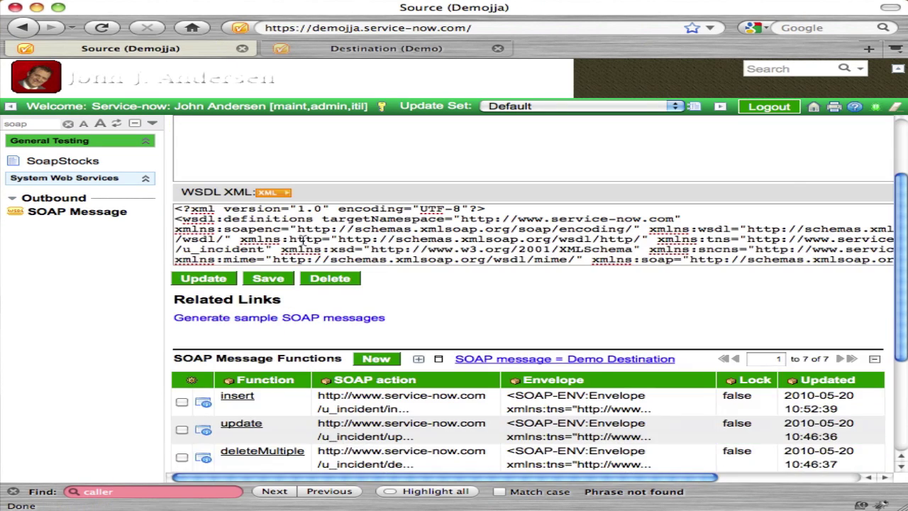
scroll(312, 333, down, 1)
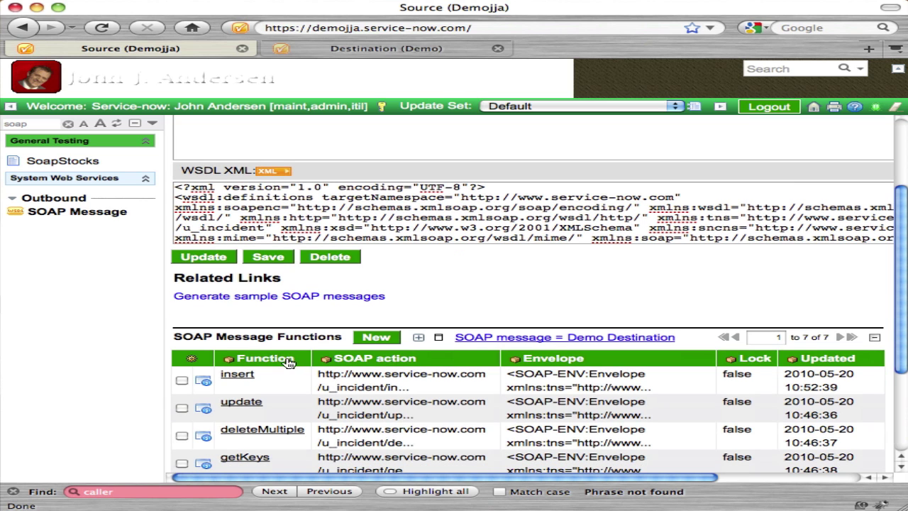
click(237, 375)
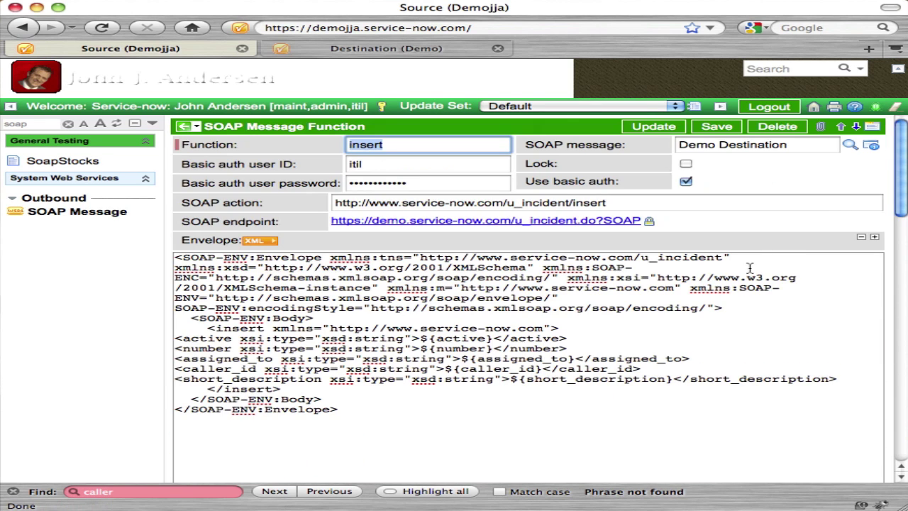
click(861, 238)
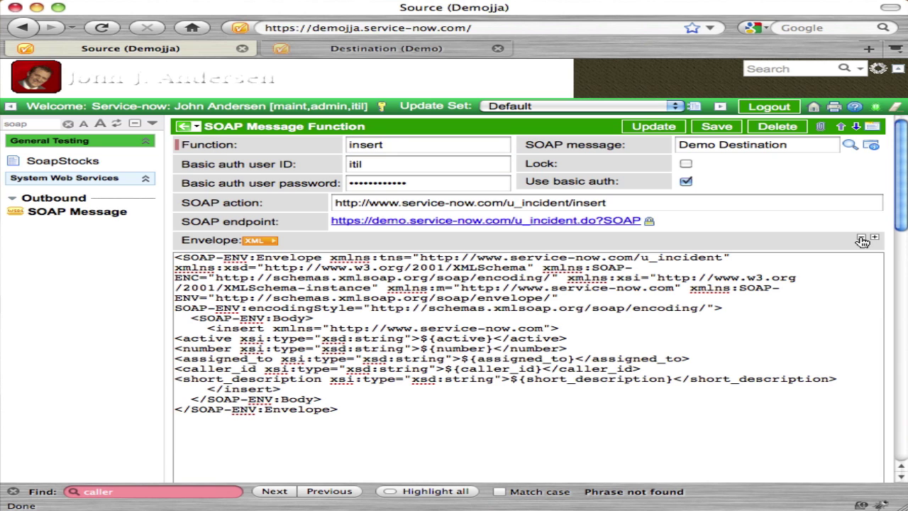
scroll(614, 332, down, 1)
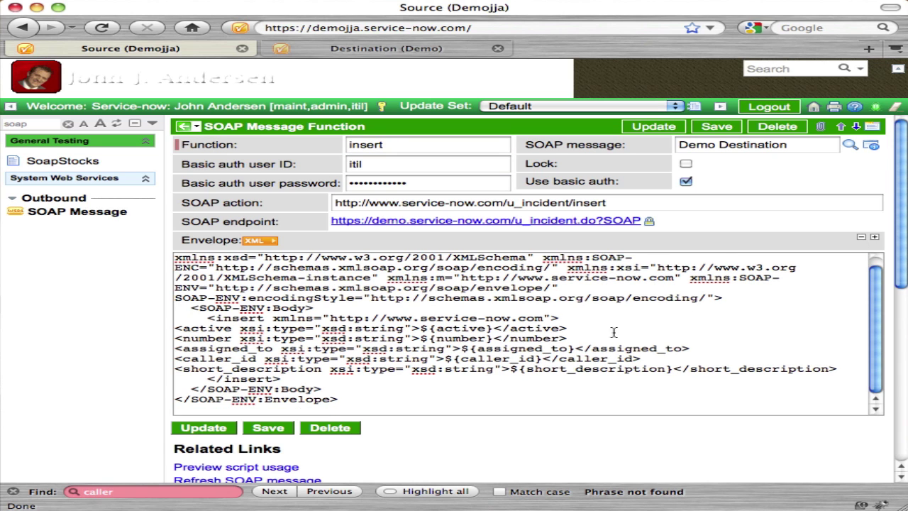
scroll(486, 416, down, 5)
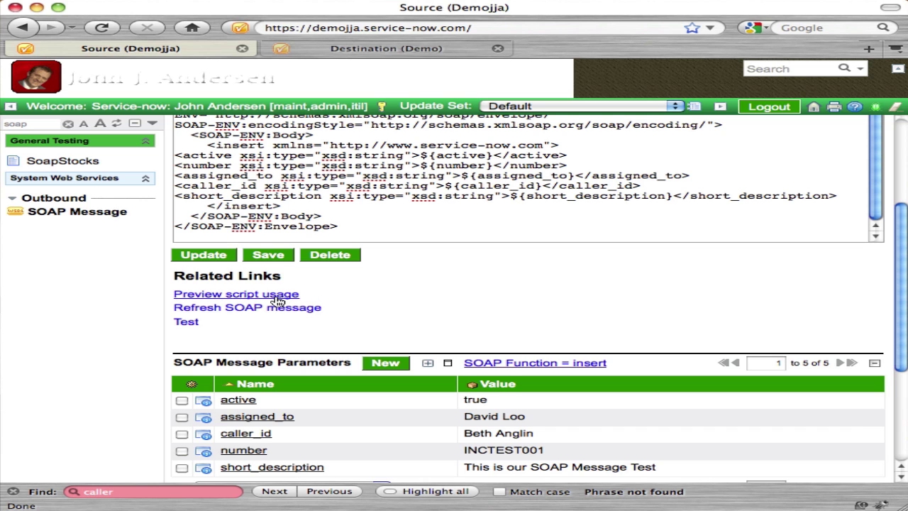
scroll(344, 387, down, 2)
scroll(320, 384, up, 2)
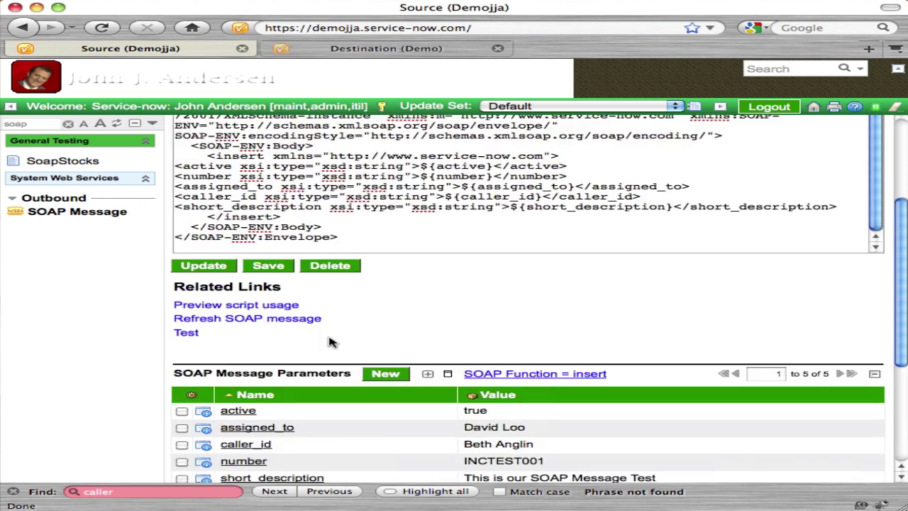
scroll(330, 343, up, 2)
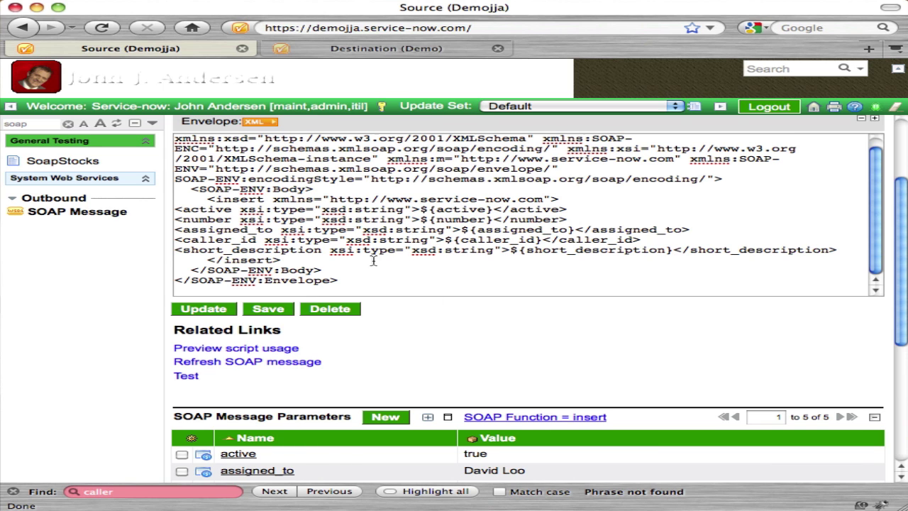
drag(373, 261, 437, 249)
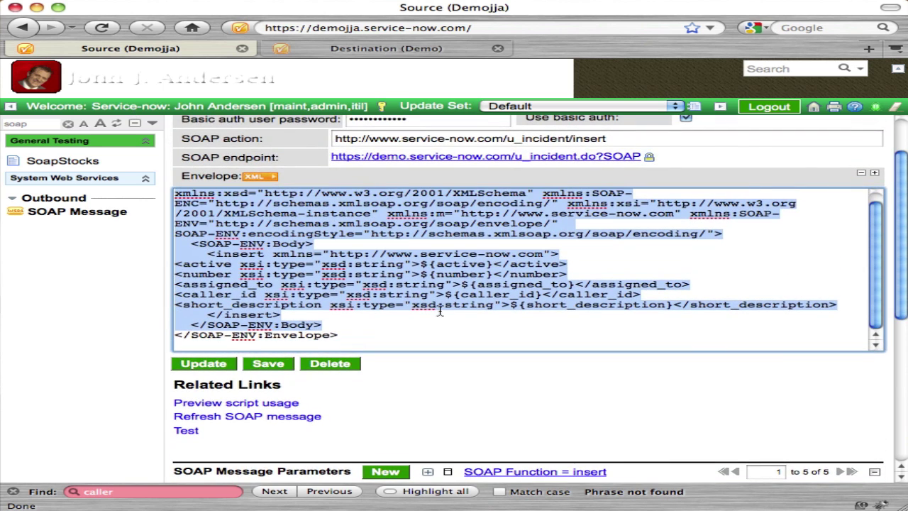
scroll(440, 312, down, 5)
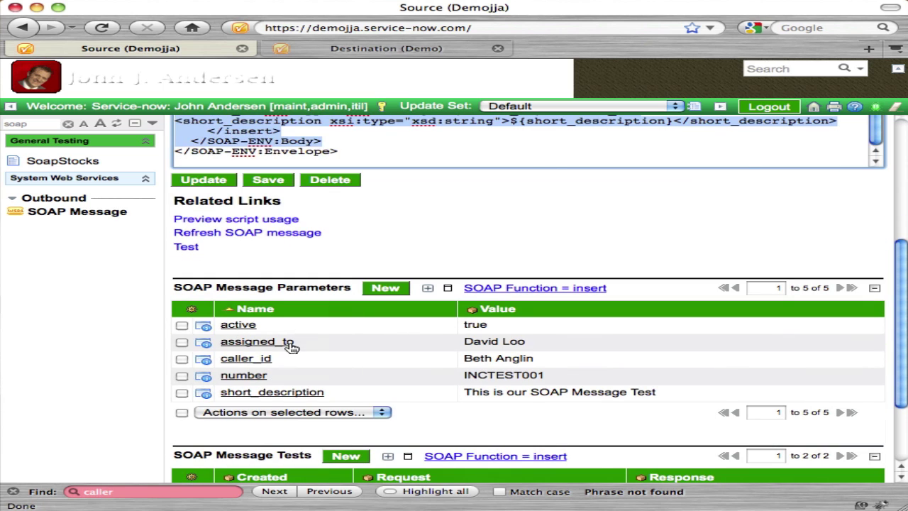
click(281, 255)
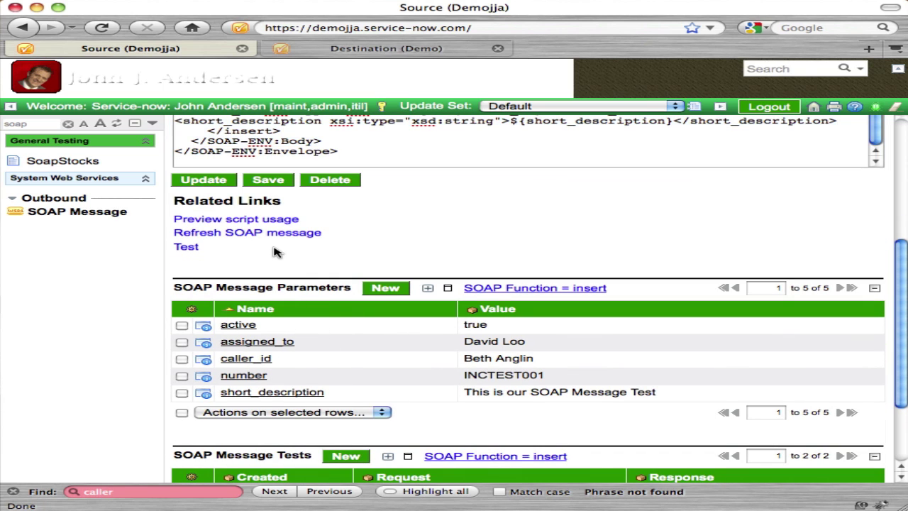
click(264, 220)
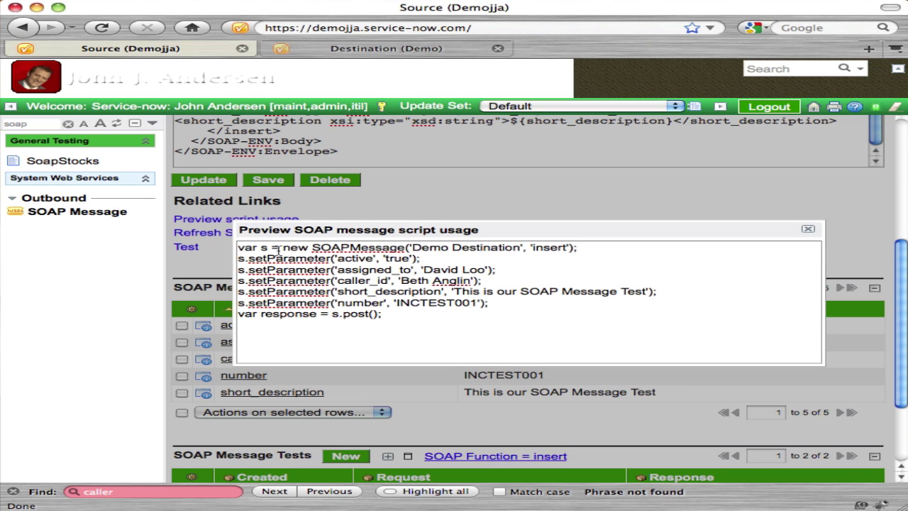
drag(281, 249, 590, 250)
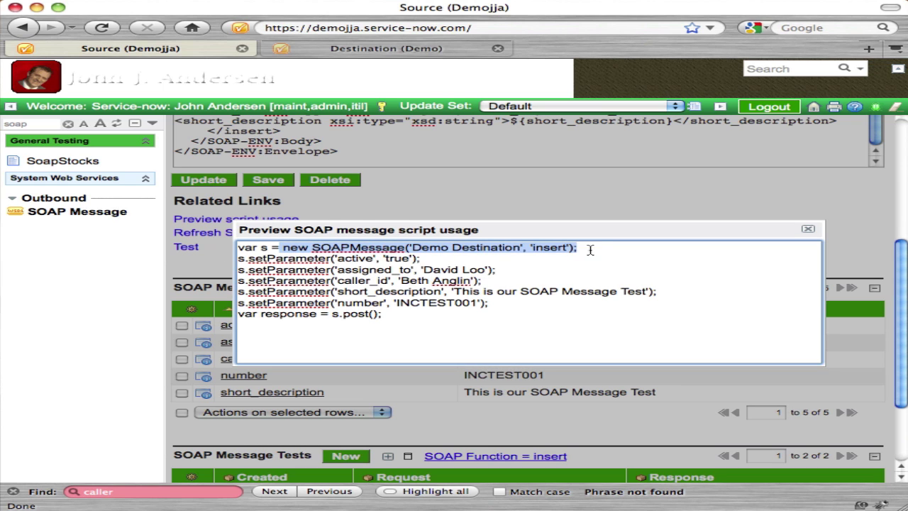
triple_click(449, 250)
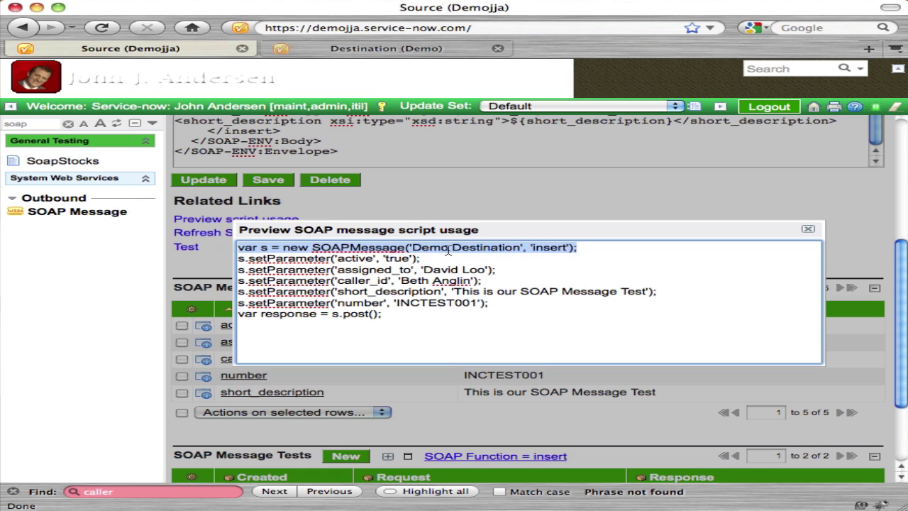
click(414, 247)
drag(414, 247, 458, 247)
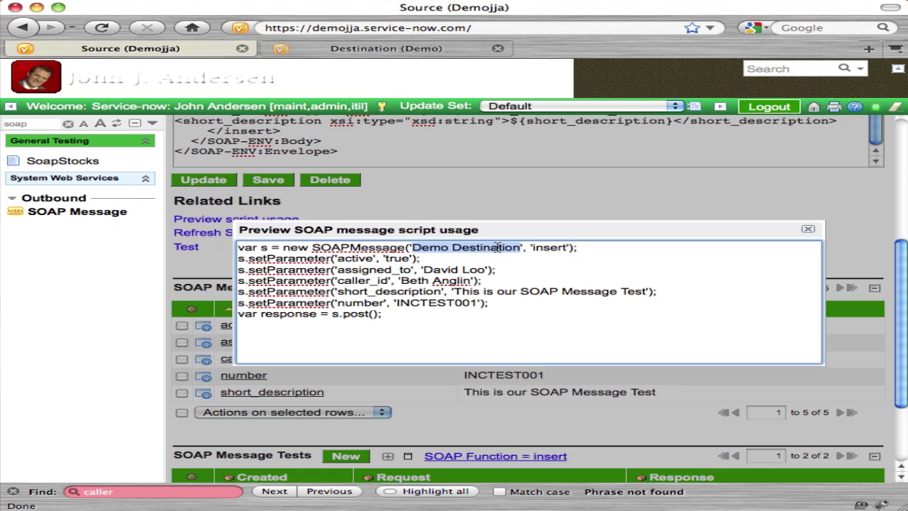
double_click(536, 247)
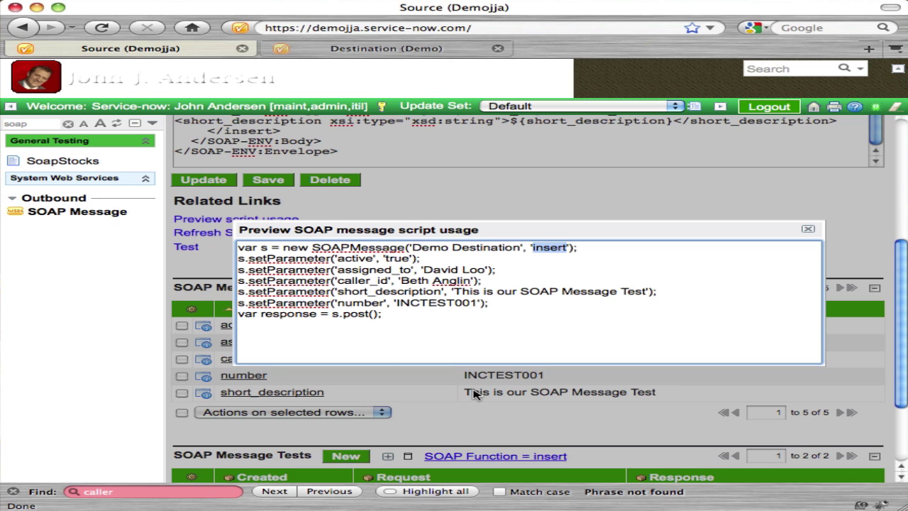
drag(393, 315, 177, 239)
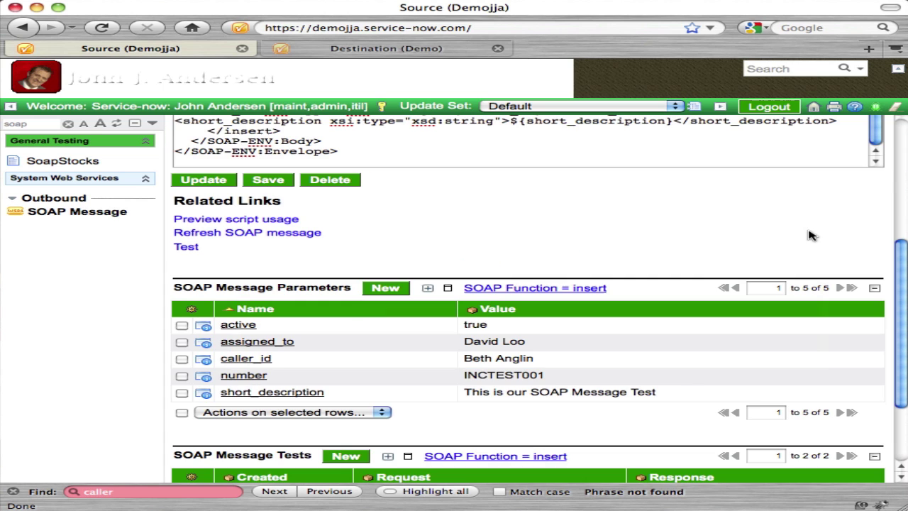
click(808, 229)
Open System Definition > Scripts - Background via the 'back' navigator filter
scroll(450, 287, up, 10)
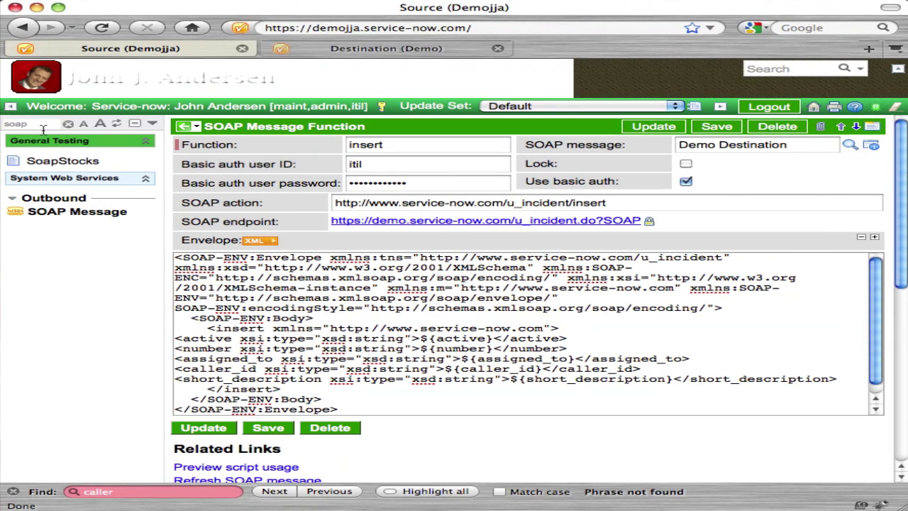
click(41, 128)
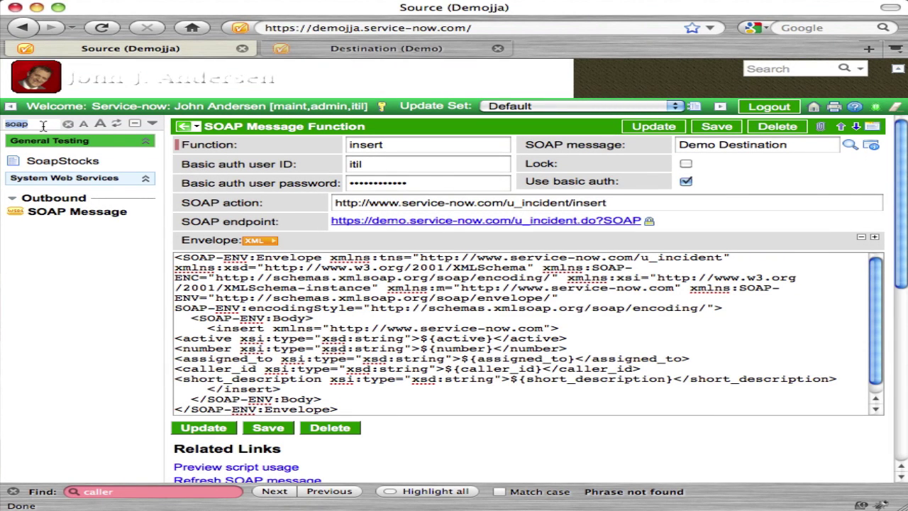
text(back)
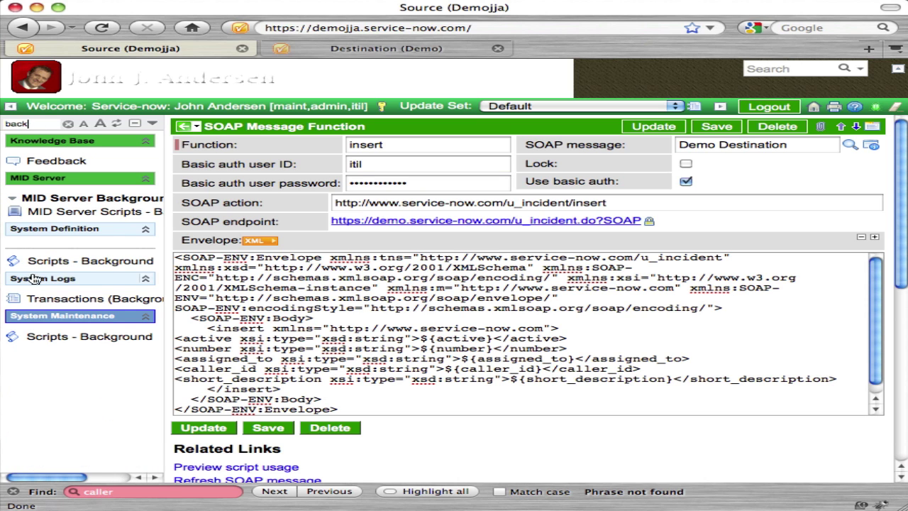
click(50, 261)
Paste the SOAPMessage loop script, check its caller_id.name addQuery line, and run it
click(184, 230)
text(var gr = new GlideRecord("incident"); gr.addQuery("caller_id", "Rob Woodbyrne"); gr.query();  while(gr.next()){ var s = new SOAPMessage('Demo Destination', 'insert'); s.setParameter('active', gr.active); s.setParameter('assigned_to', gr.assigned_to); s.setParameter('caller_id', gr.caller_id); s.setParameter('short_description', gr.short_description); s.setParameter('number', gr.number); var response = s.post(); })
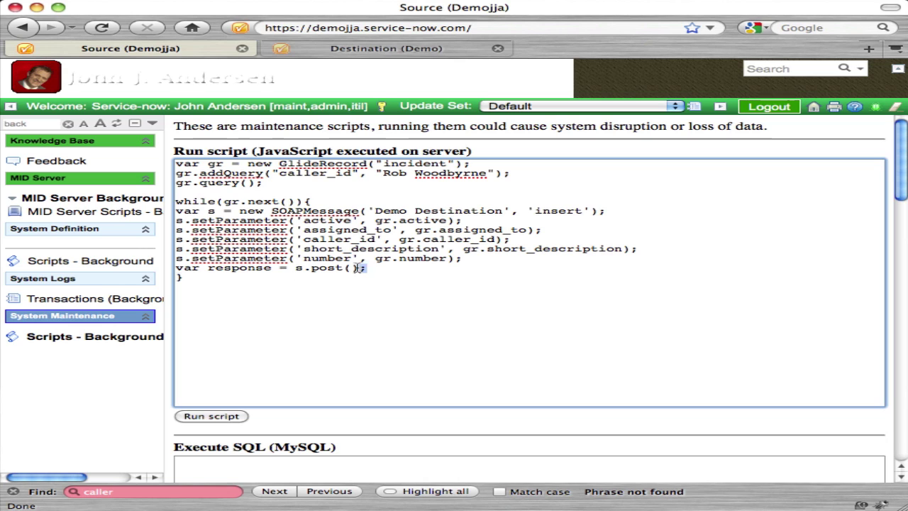
drag(366, 270, 173, 216)
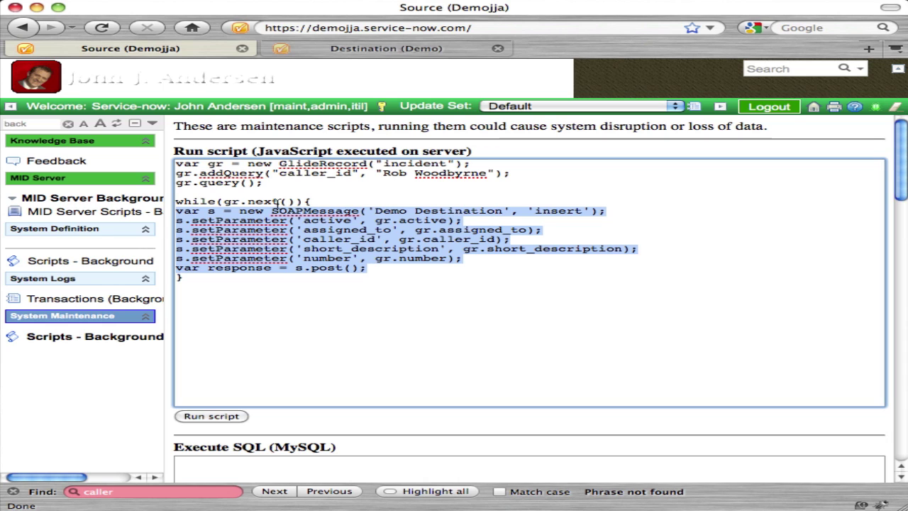
click(277, 203)
triple_click(401, 176)
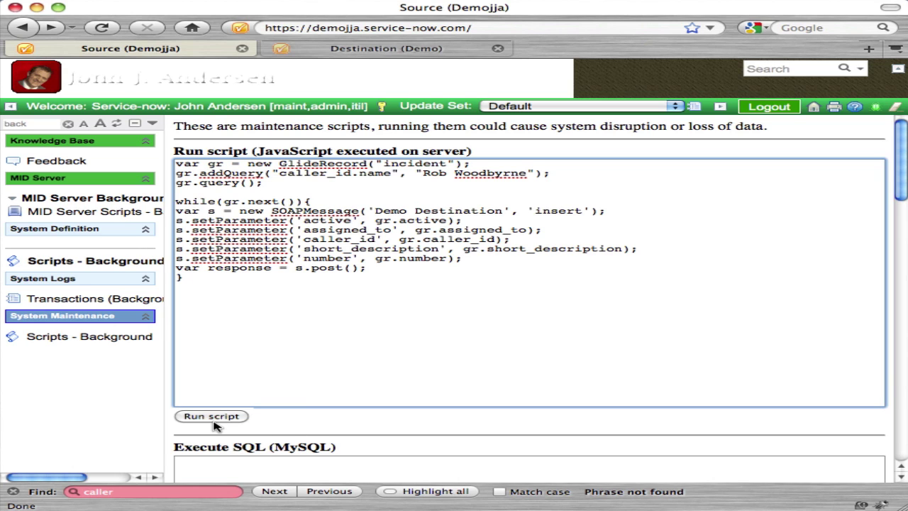
click(212, 417)
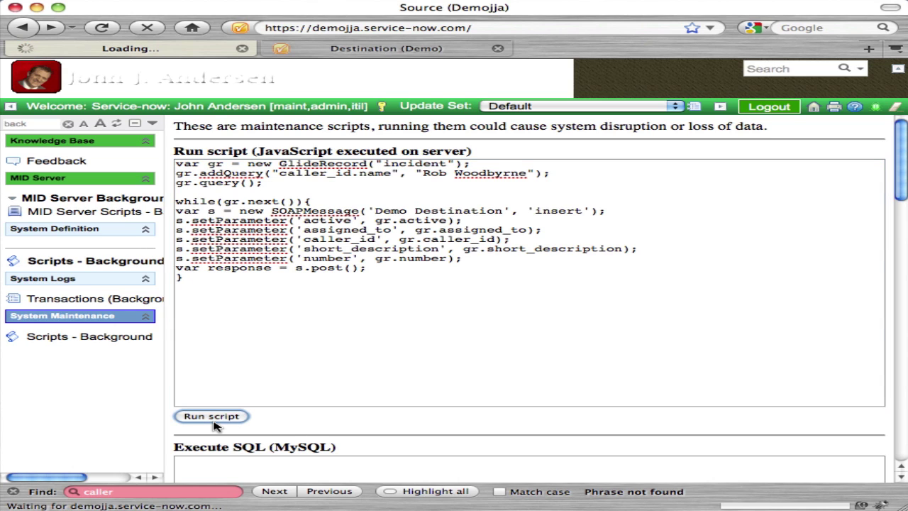
Refresh the Destination caller-filtered incident list to find new SOAP Incidents 1–3 (INC0010274–INC0010276)
click(345, 50)
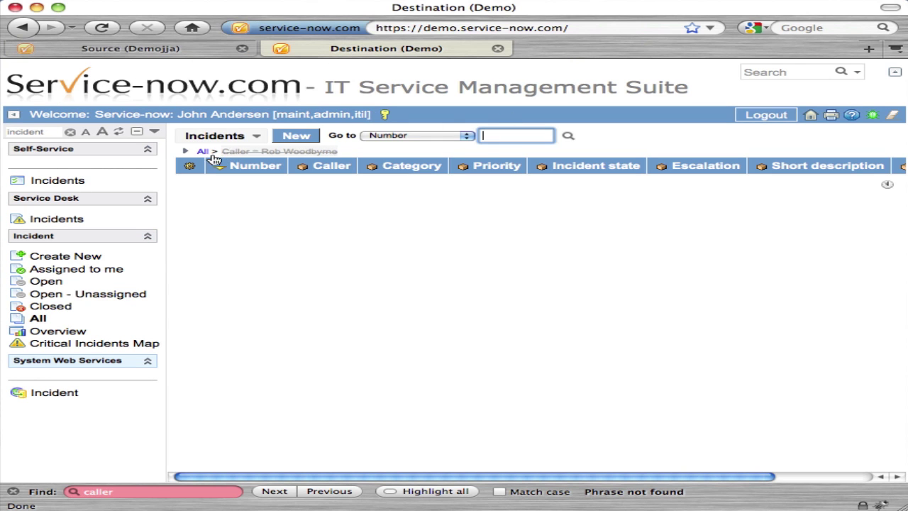
click(247, 154)
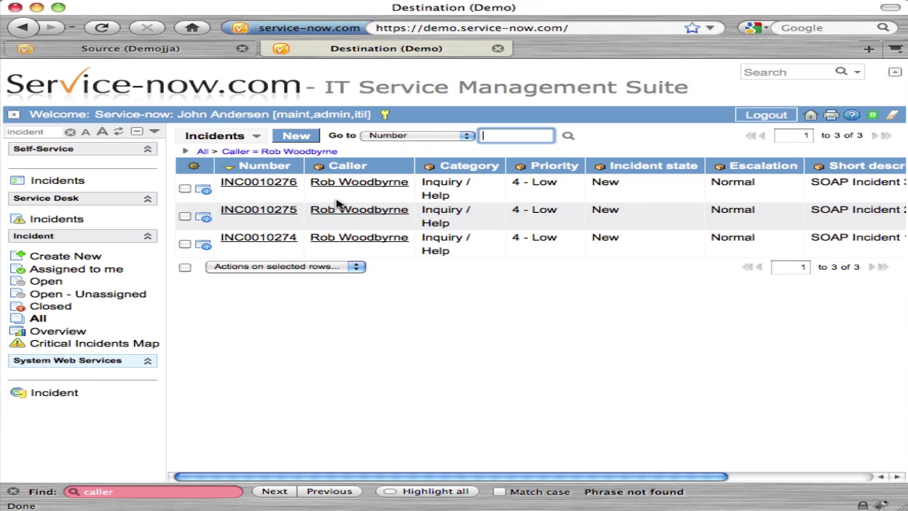
click(428, 475)
drag(497, 475, 692, 479)
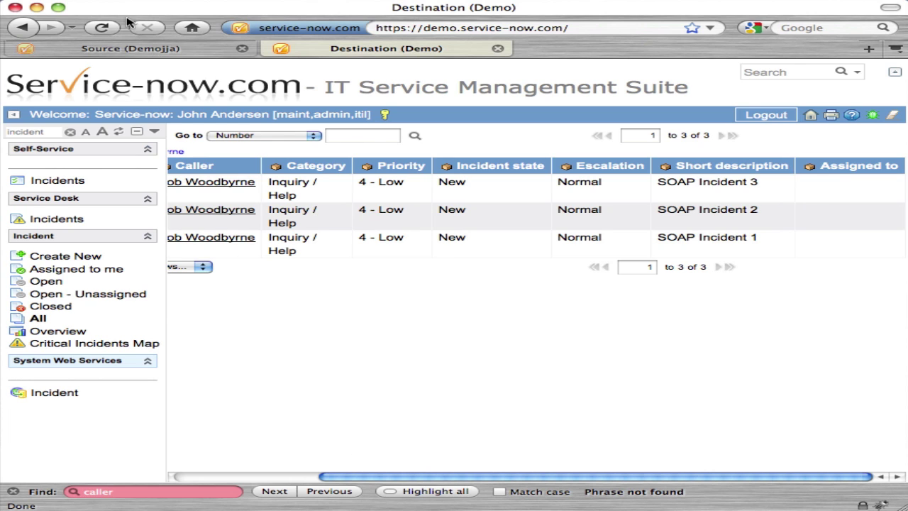
drag(479, 476, 334, 474)
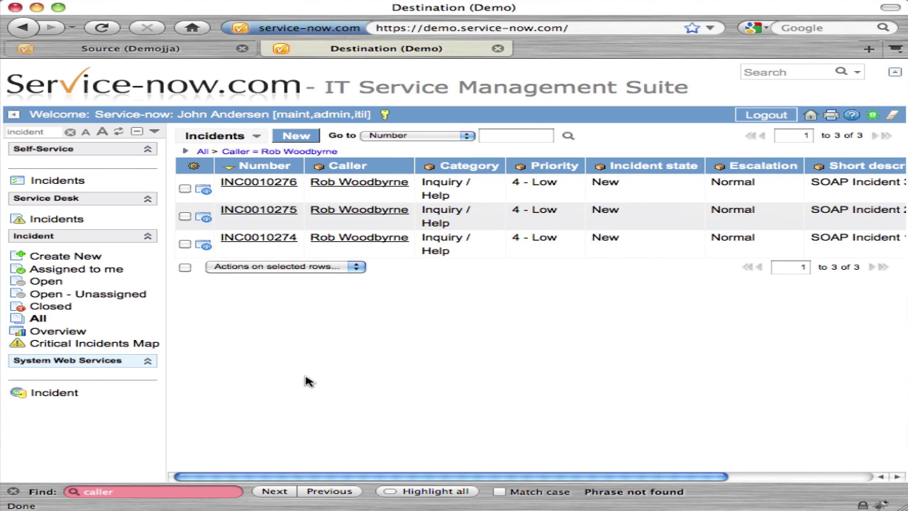
On the Source (Demojja) instance, open Outbound > SOAP Message via the 'soap' filter
click(78, 52)
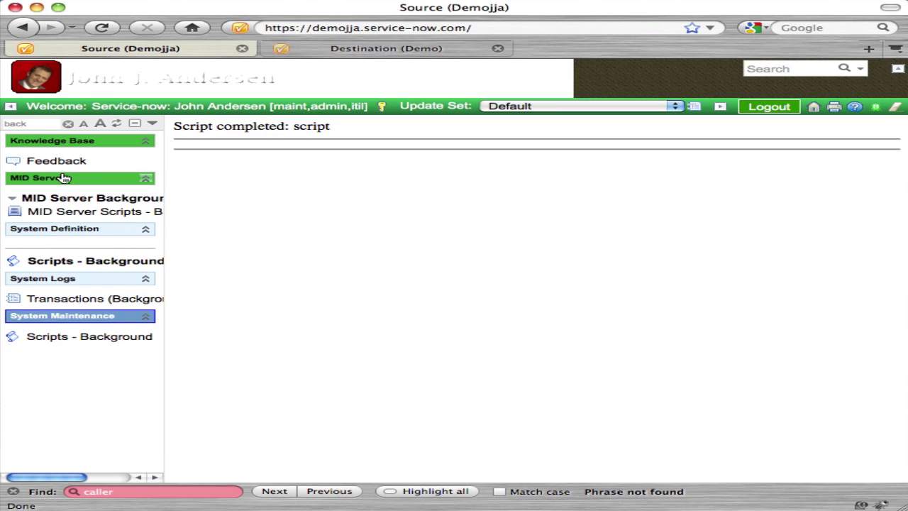
click(33, 128)
text(soap)
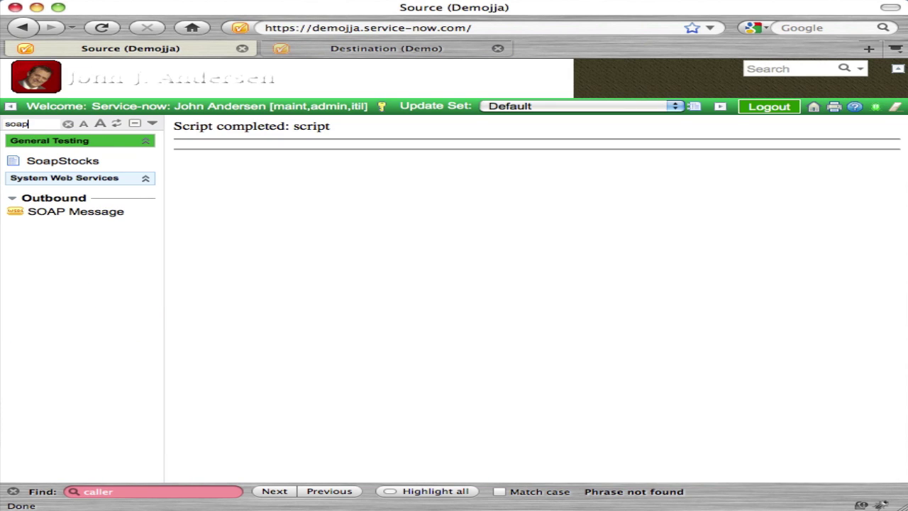
click(57, 212)
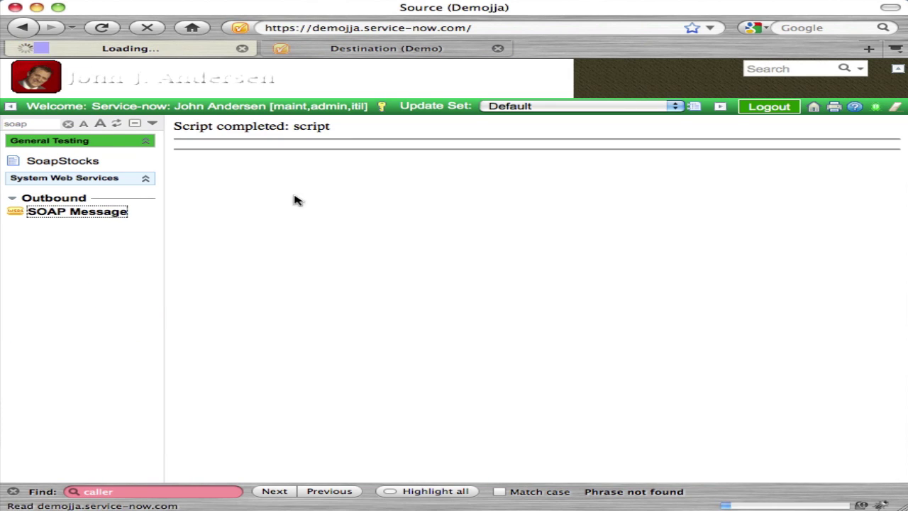